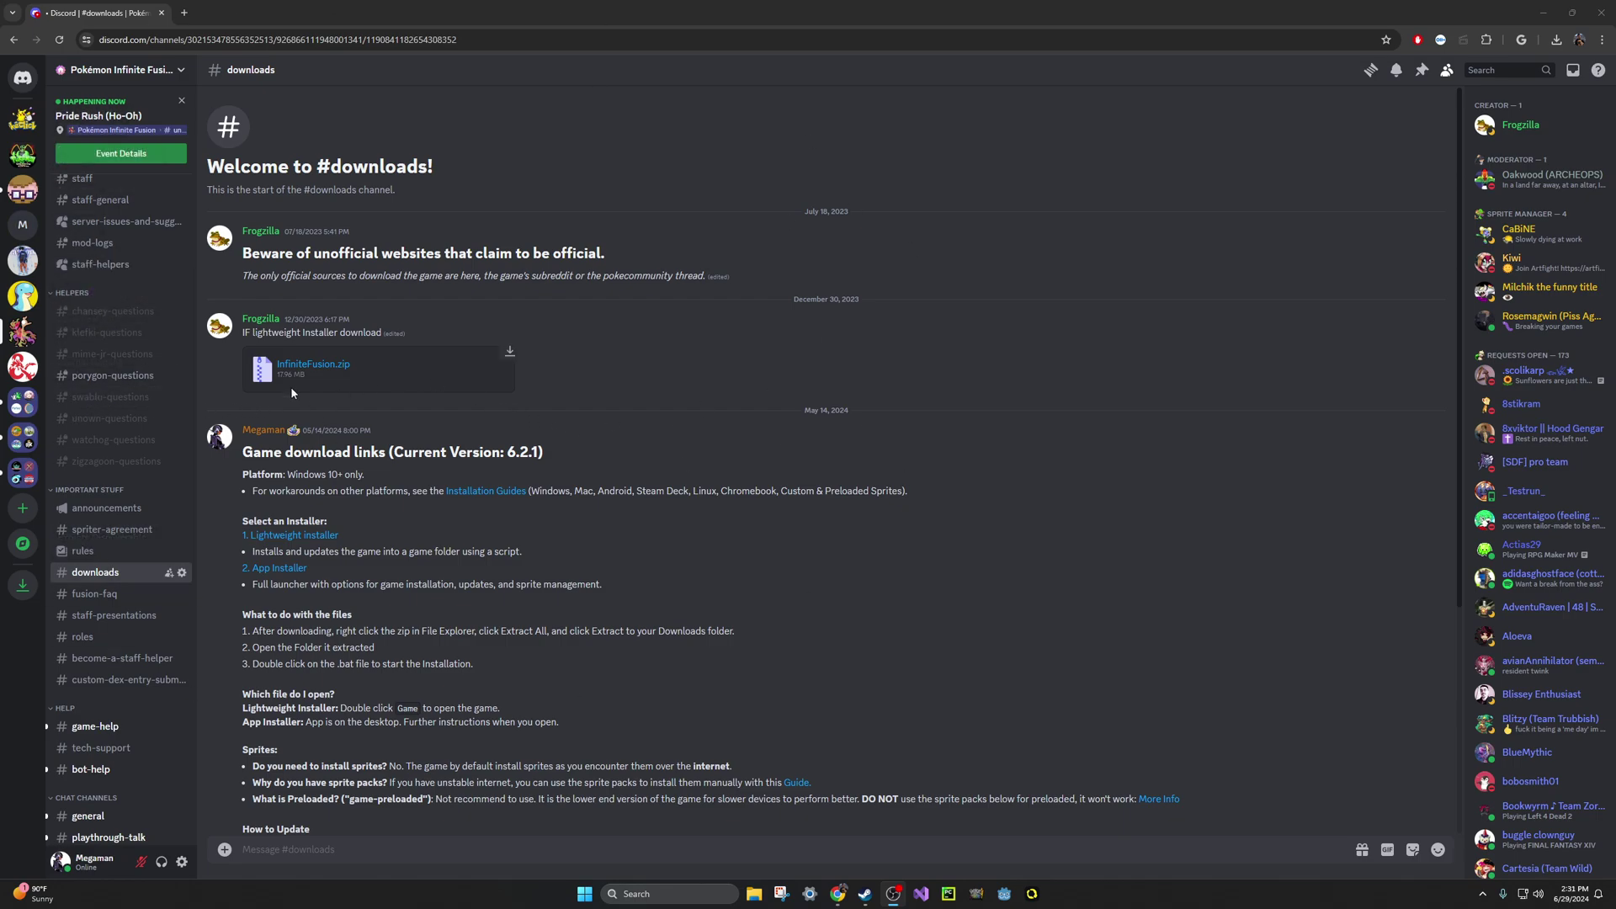
Download InfiniteFusion.zip through the lightweight installer link in the downloads channel and show the file in its folder.
left_click(86, 576)
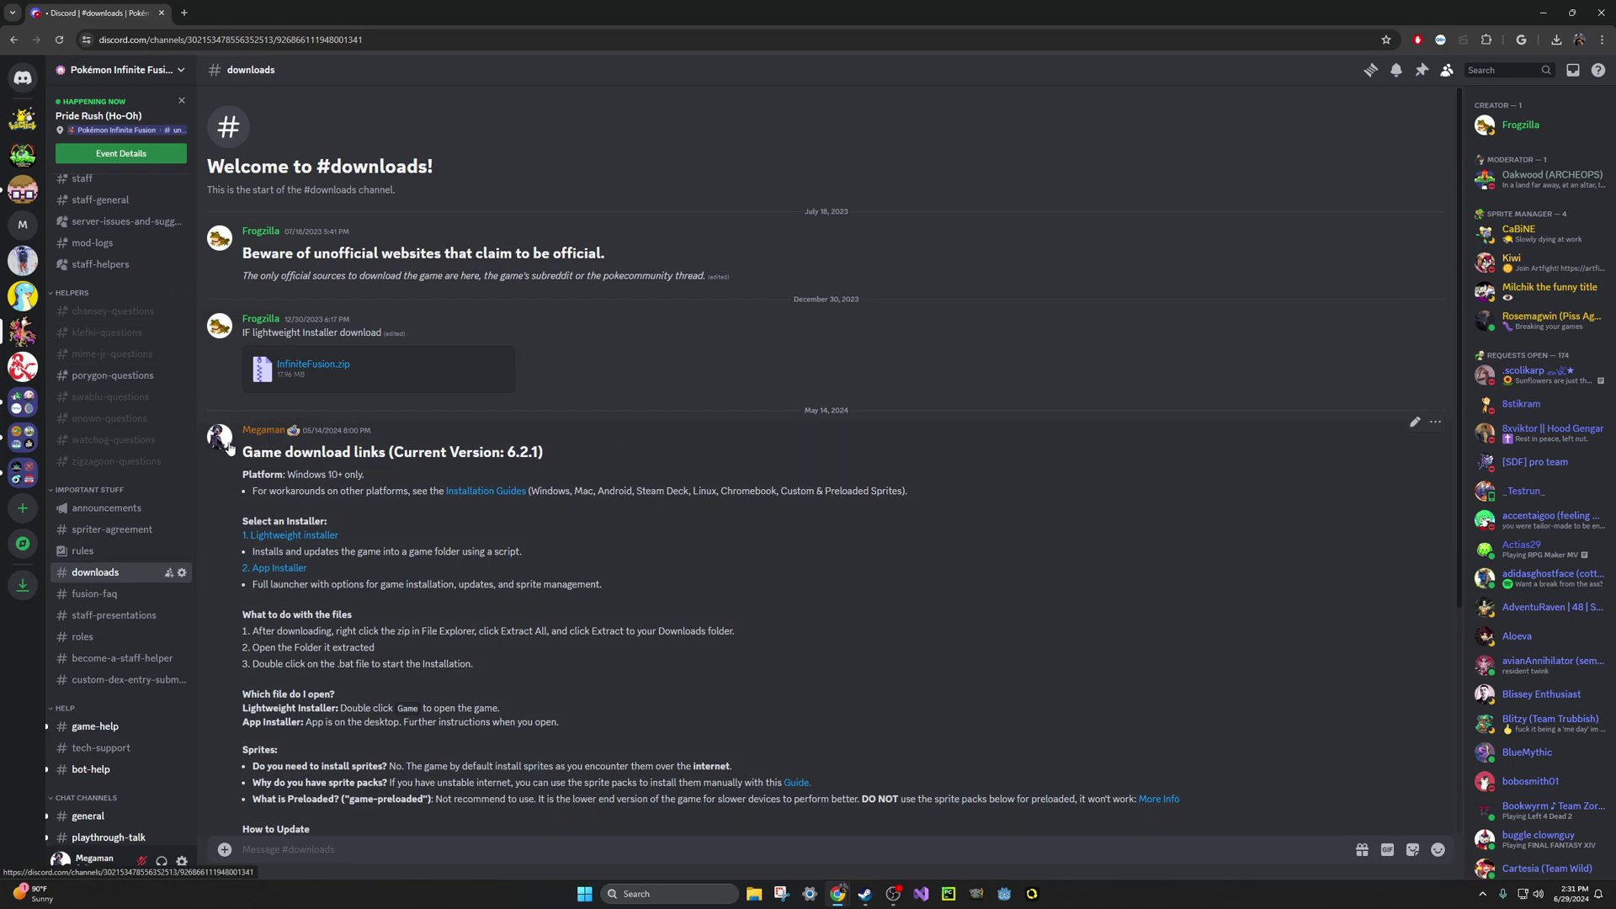
left_click_drag(242, 455, 547, 461)
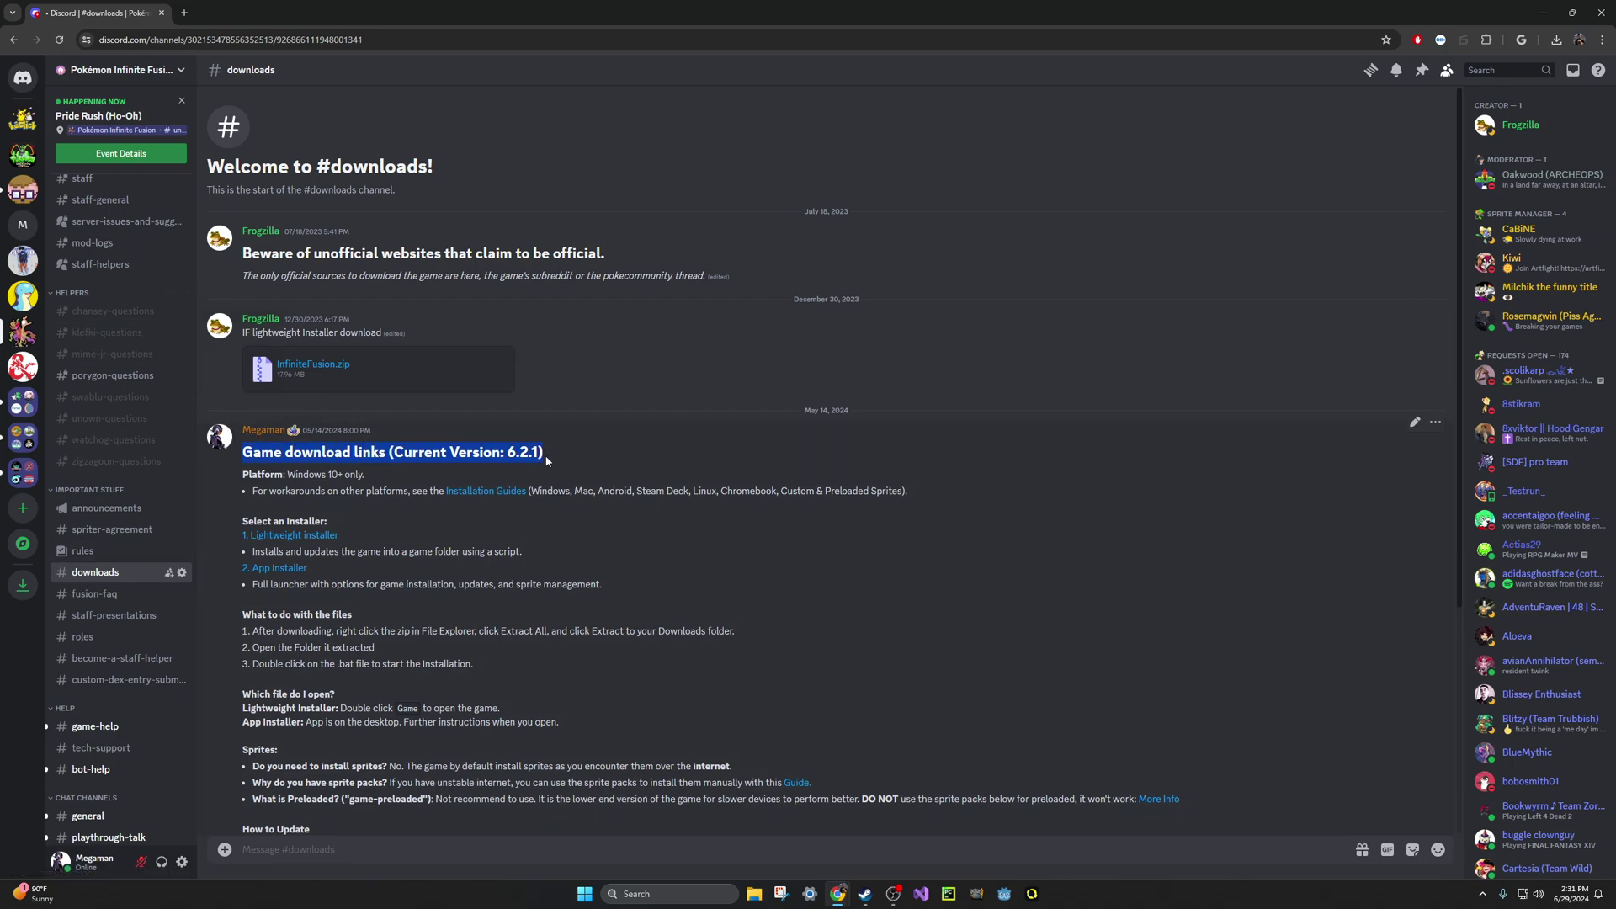
left_click(289, 536)
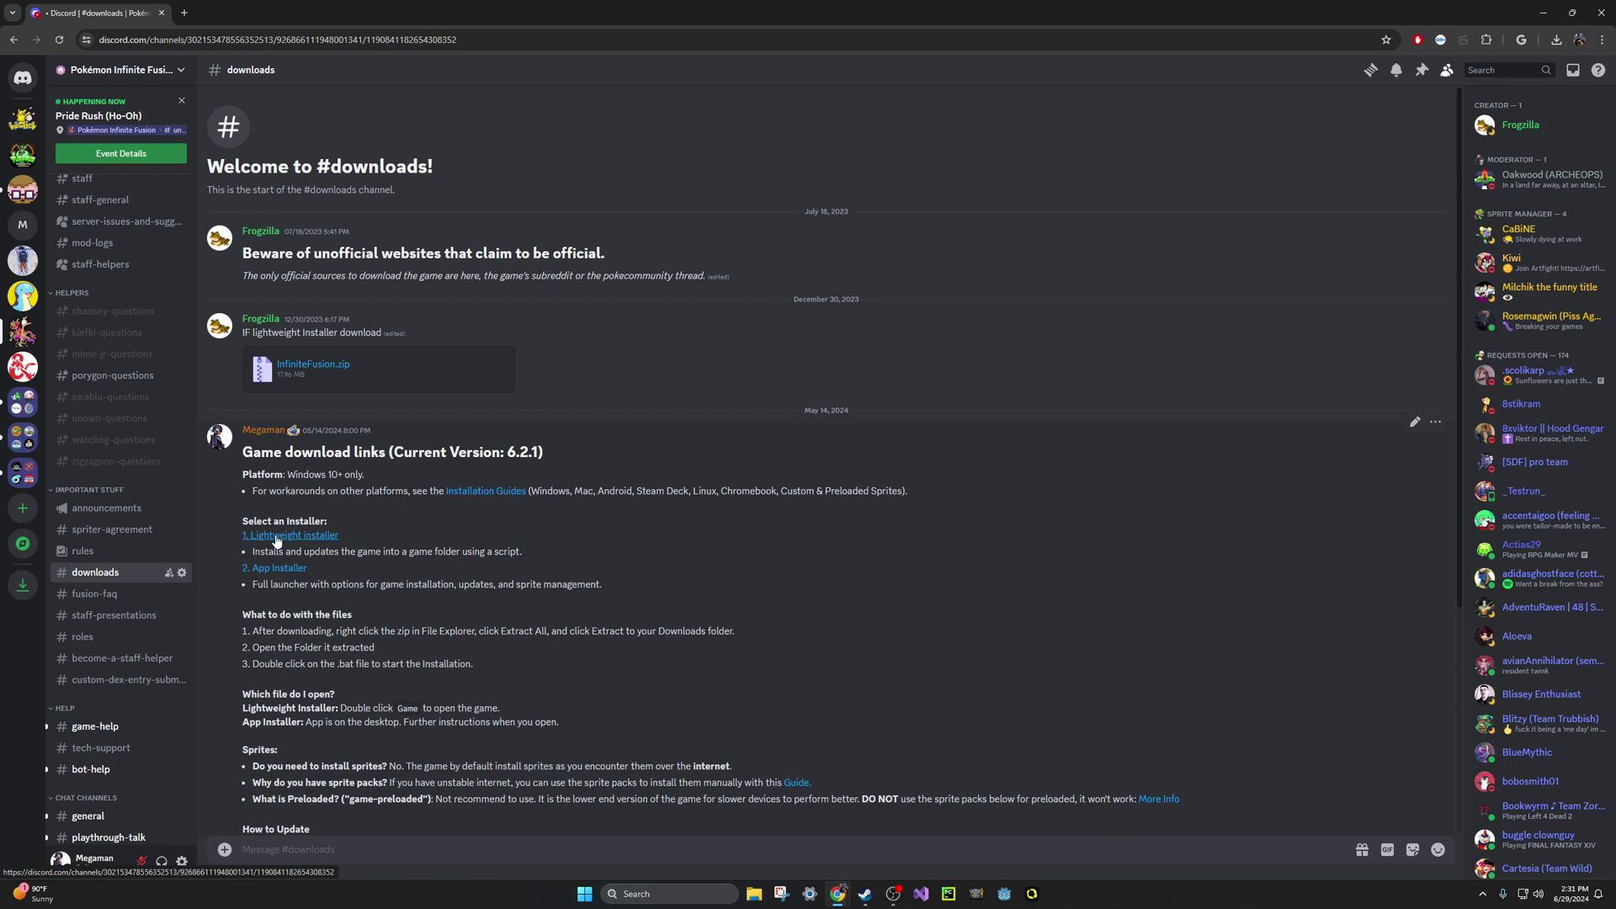
left_click(314, 366)
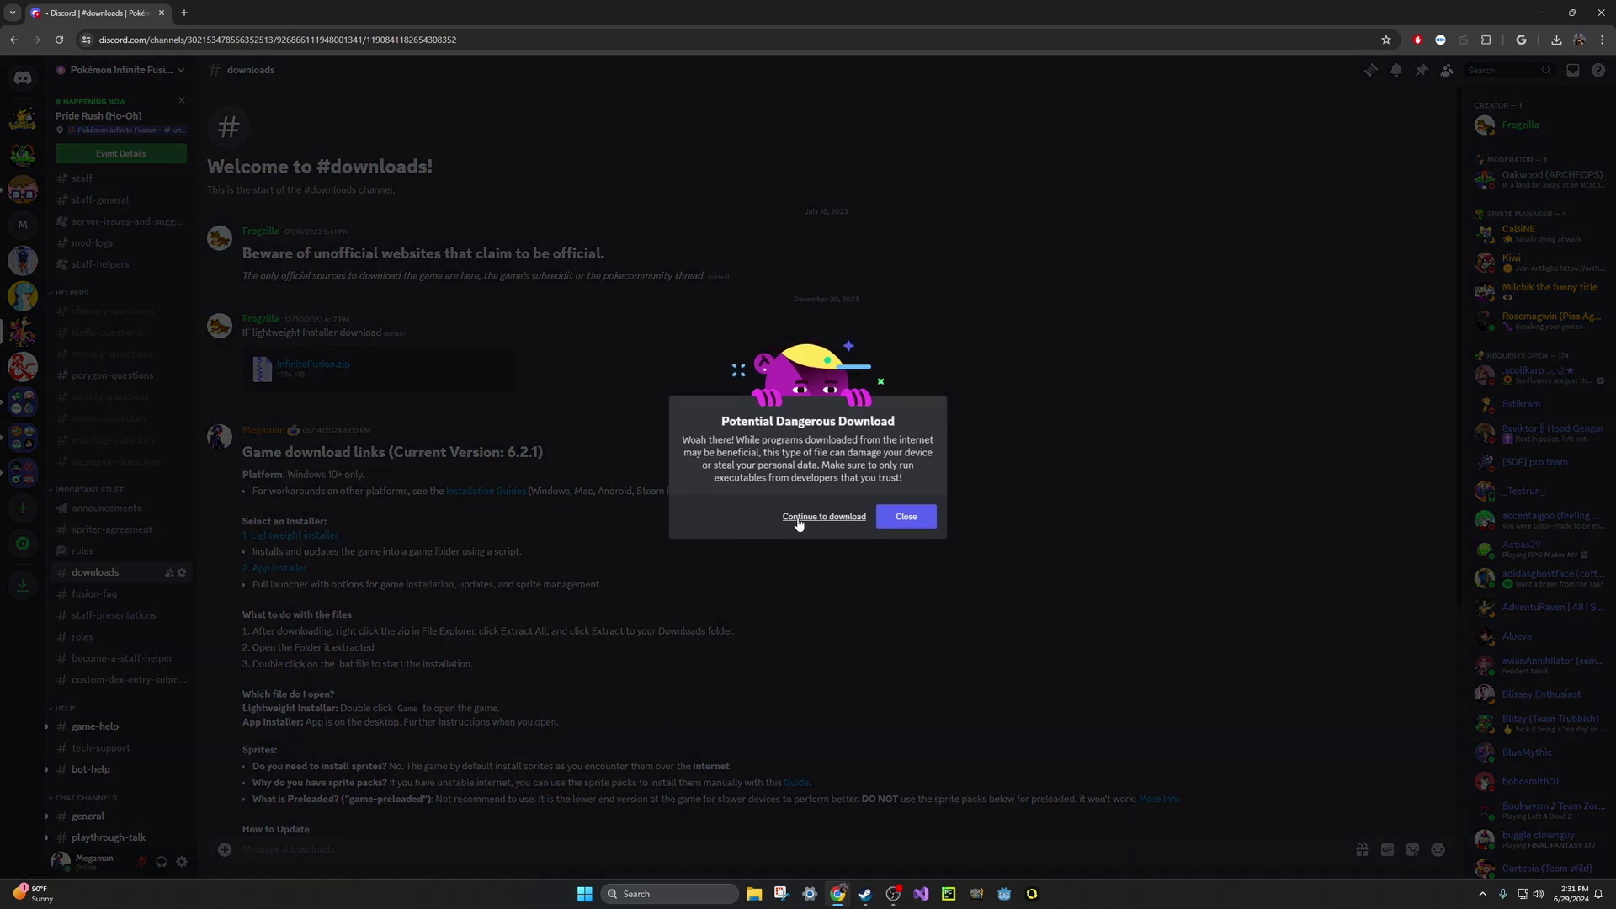
left_click(801, 519)
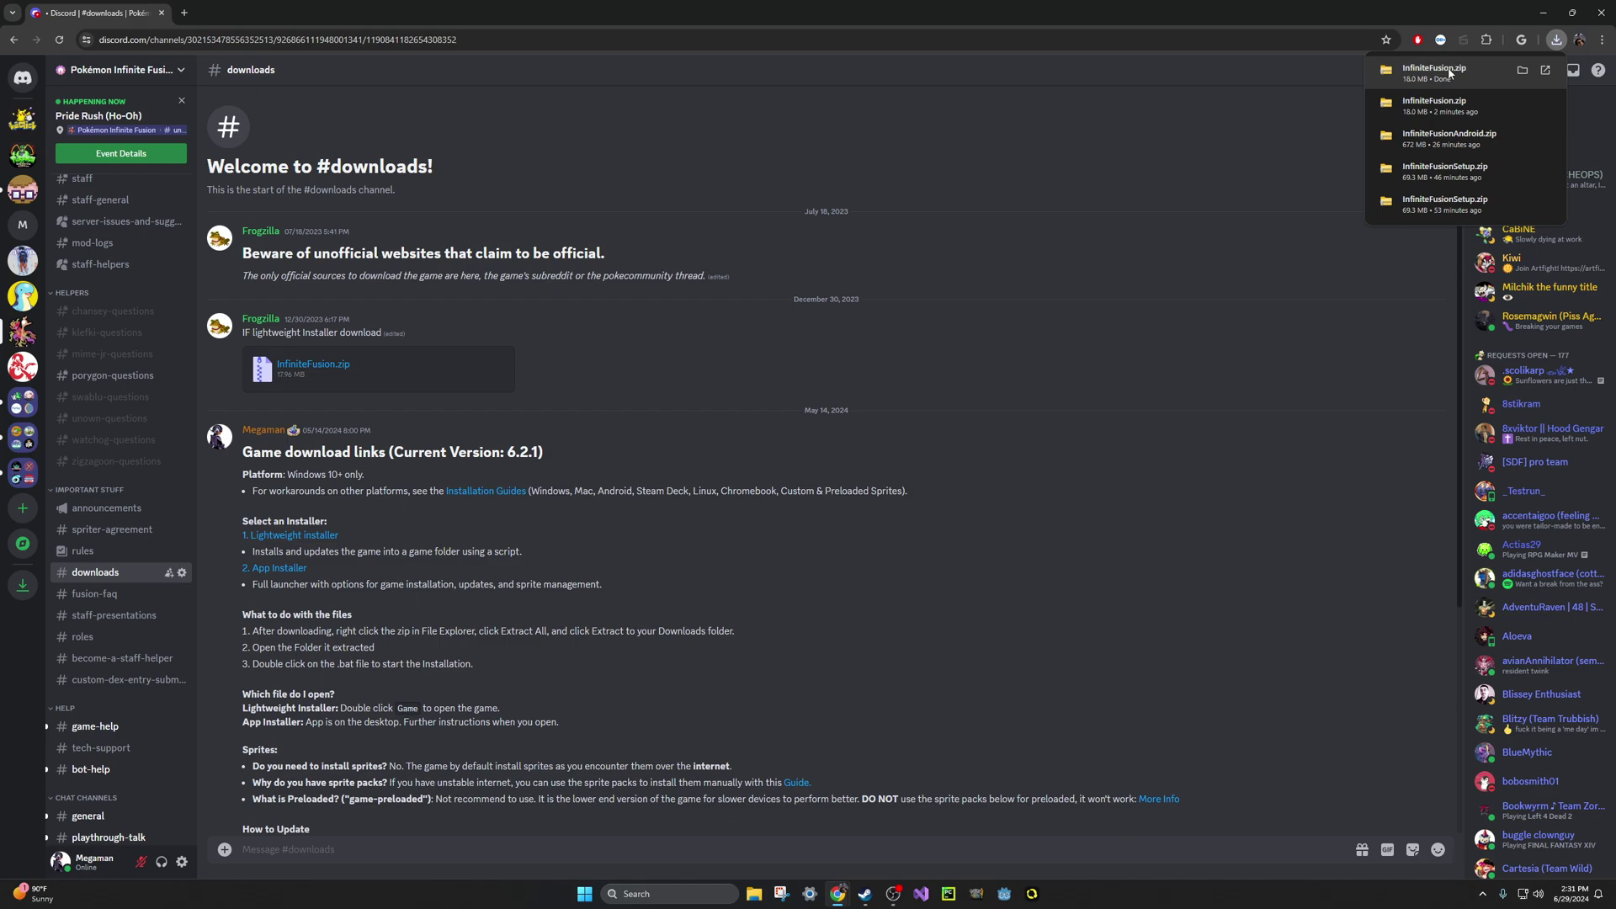
left_click(1525, 71)
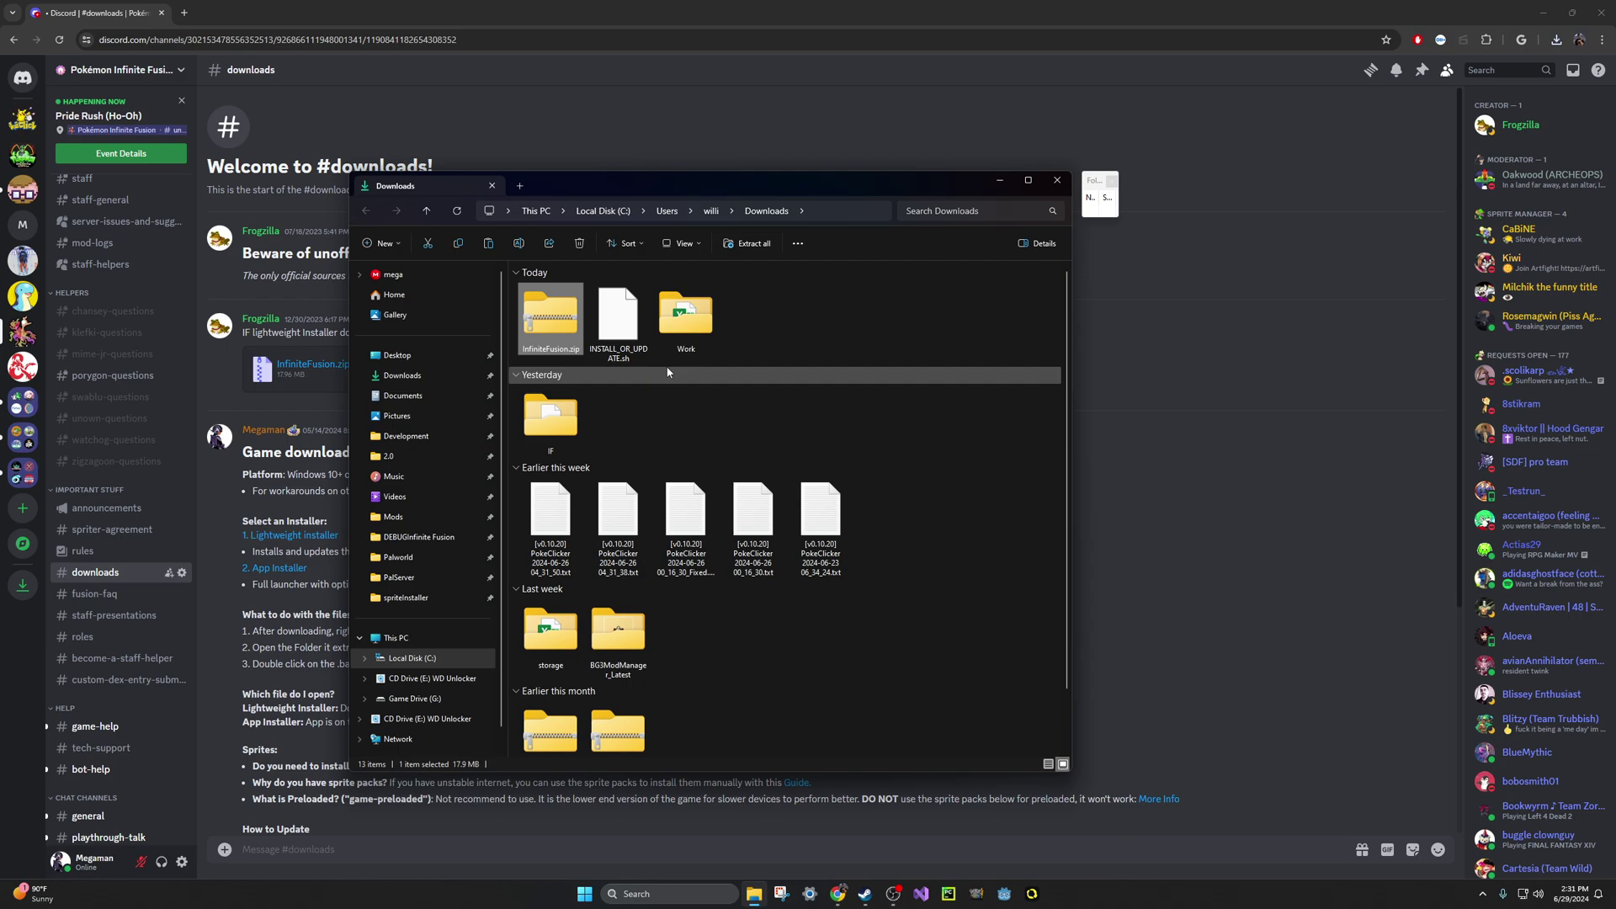
right_click(549, 322)
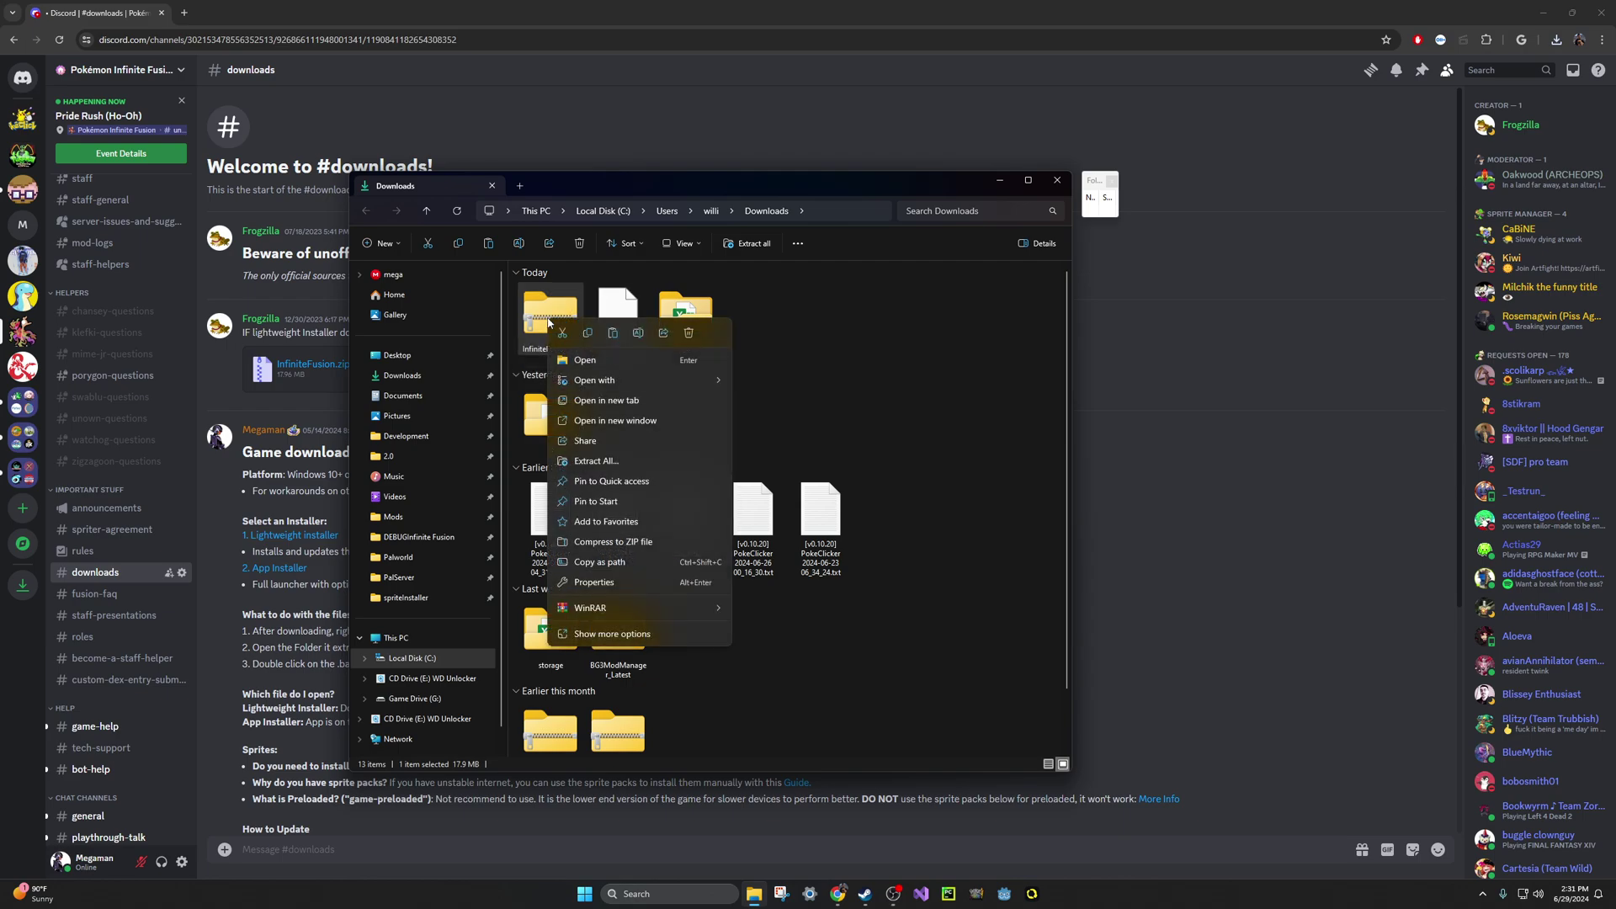
left_click(577, 461)
left_click(925, 571)
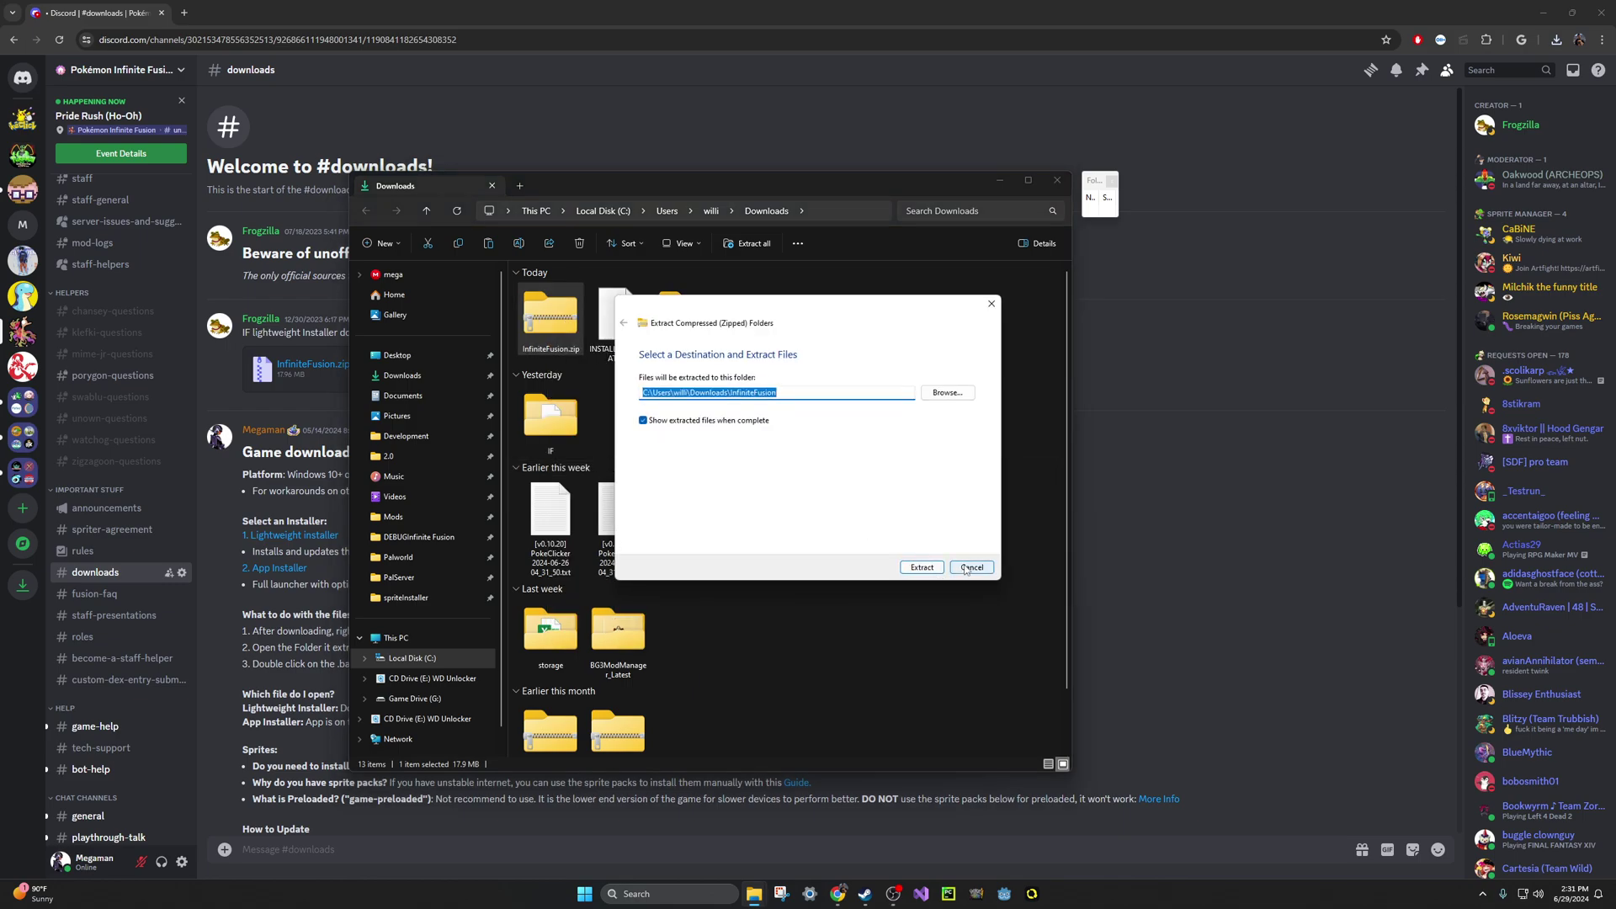
Extract InfiniteFusion.zip with WinRAR into its own InfiniteFusion folder in Downloads.
right_click(556, 326)
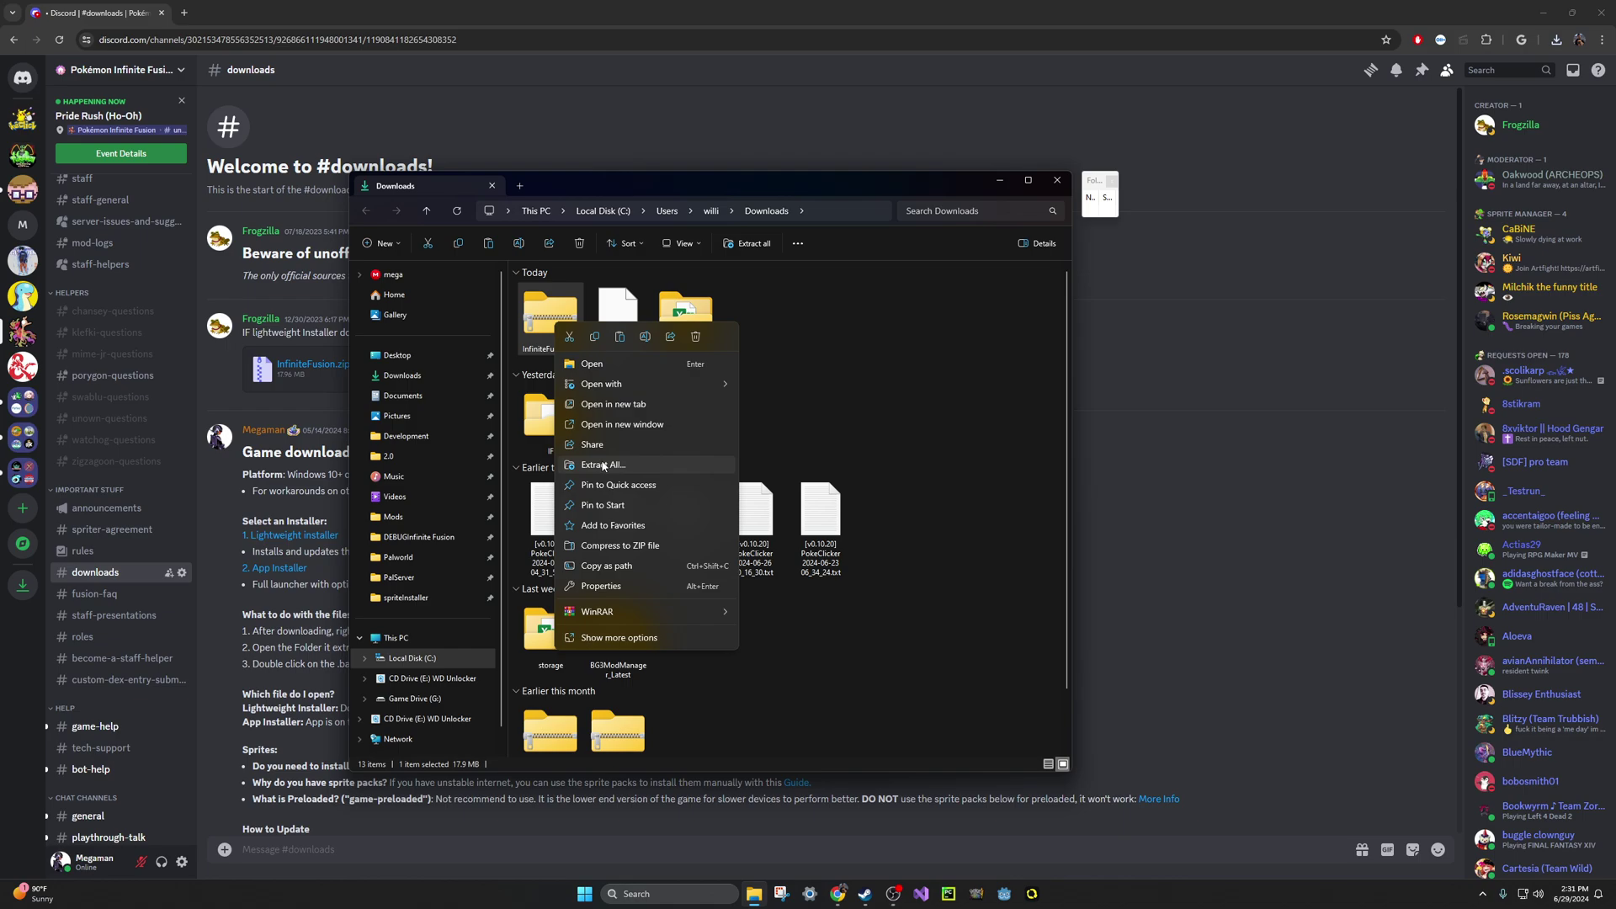
mouse_move(619, 614)
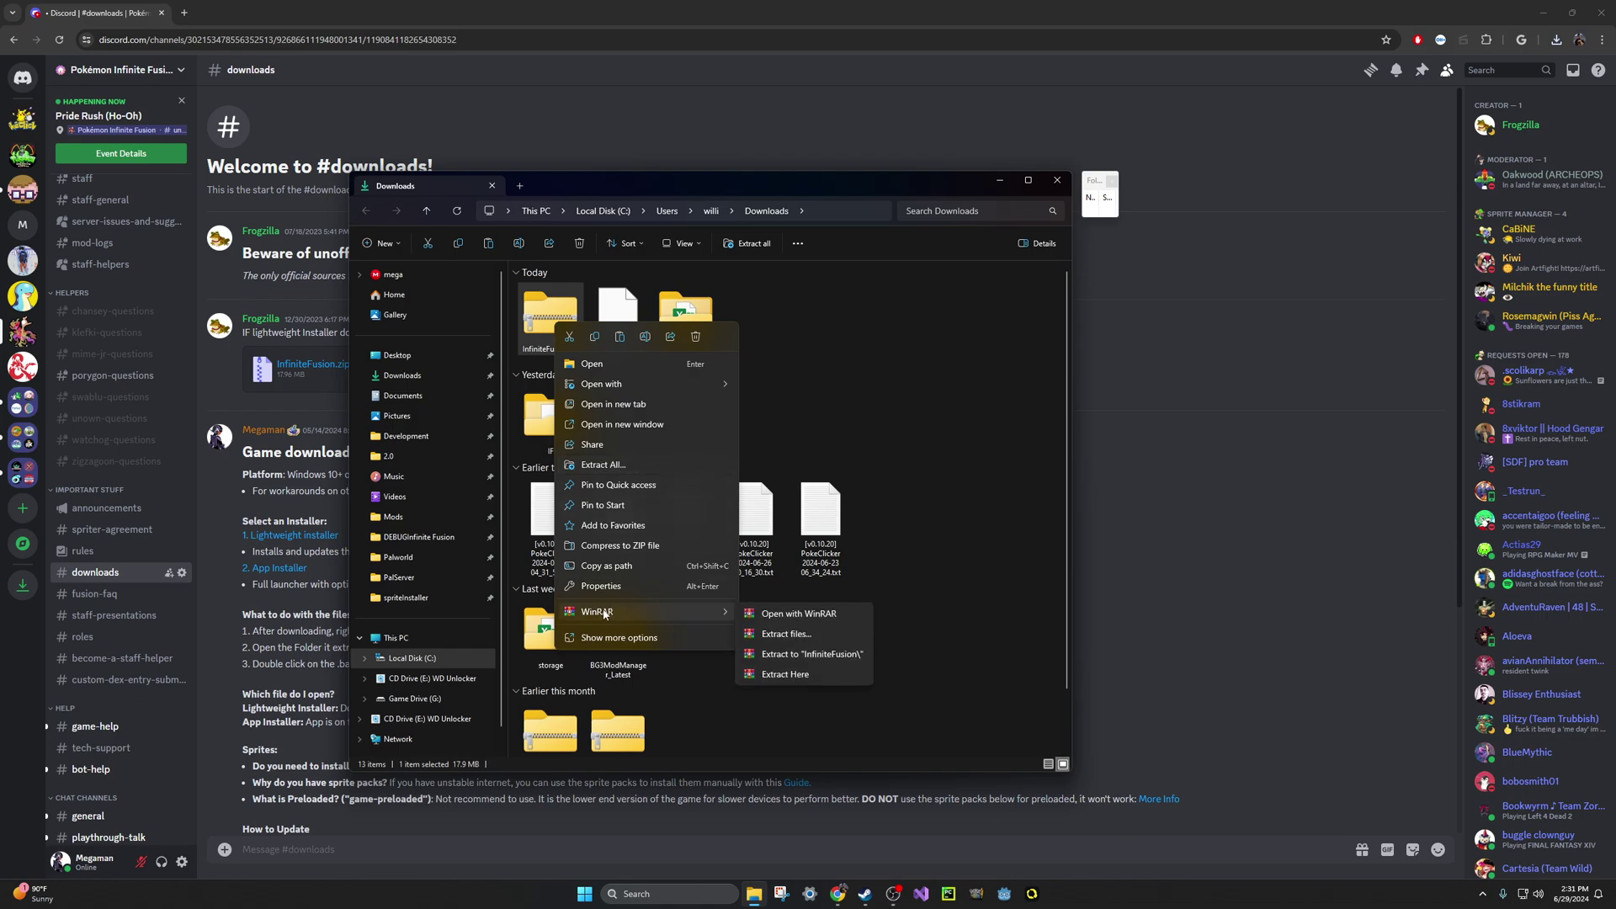
left_click(804, 658)
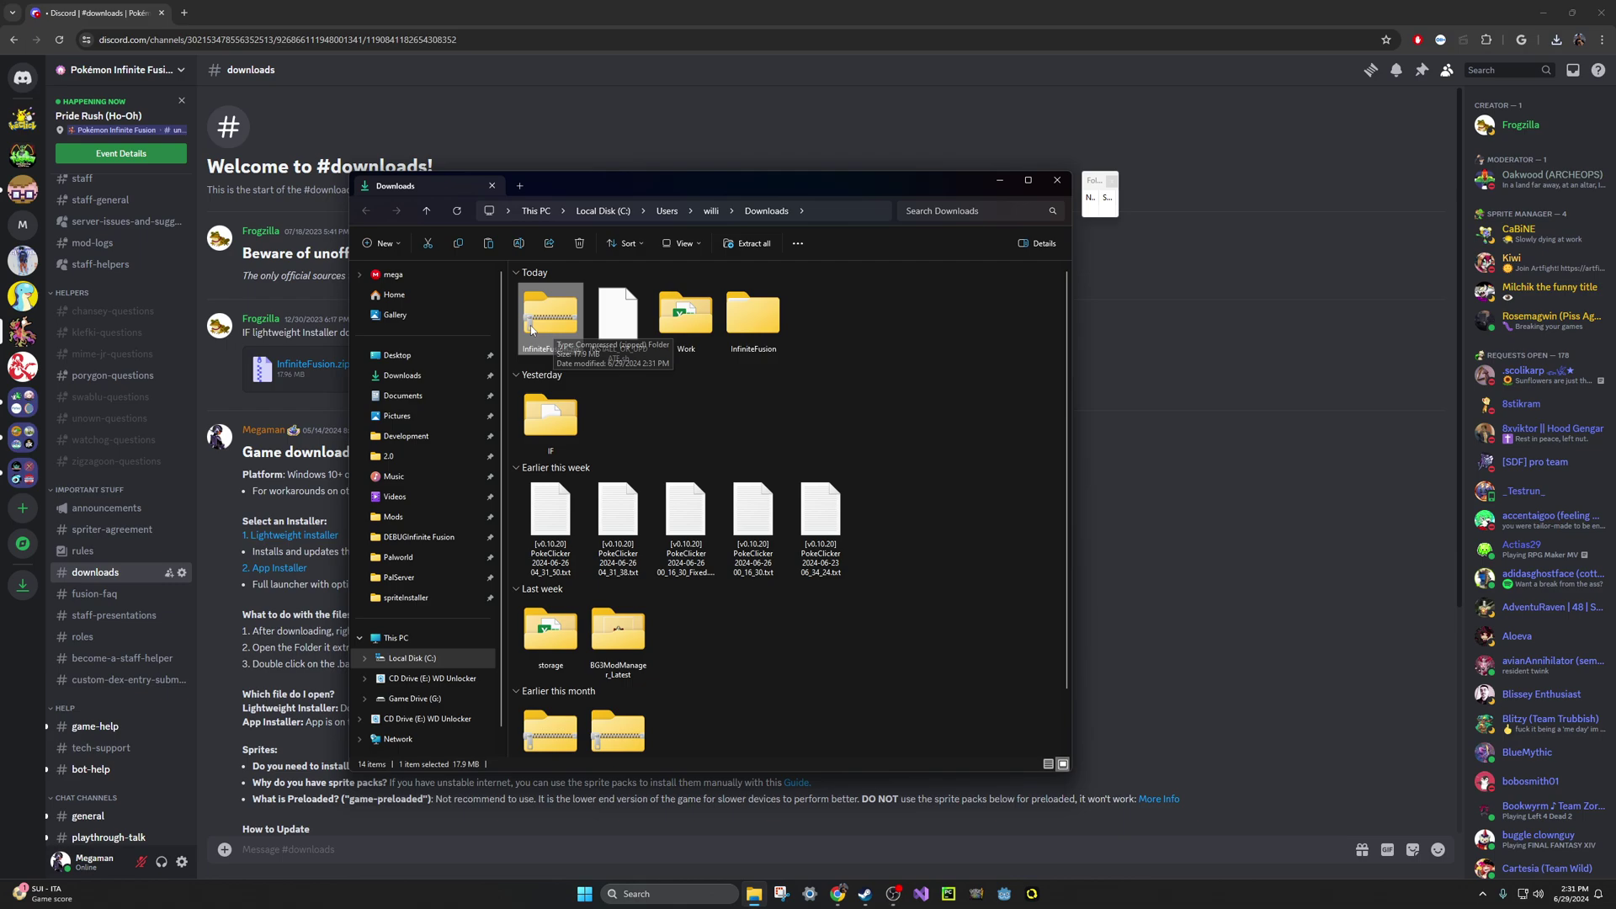
Run INSTALL_OR_UPDATE.bat from the nested InfiniteFusion folder and place its console window over the file window.
left_click(763, 334)
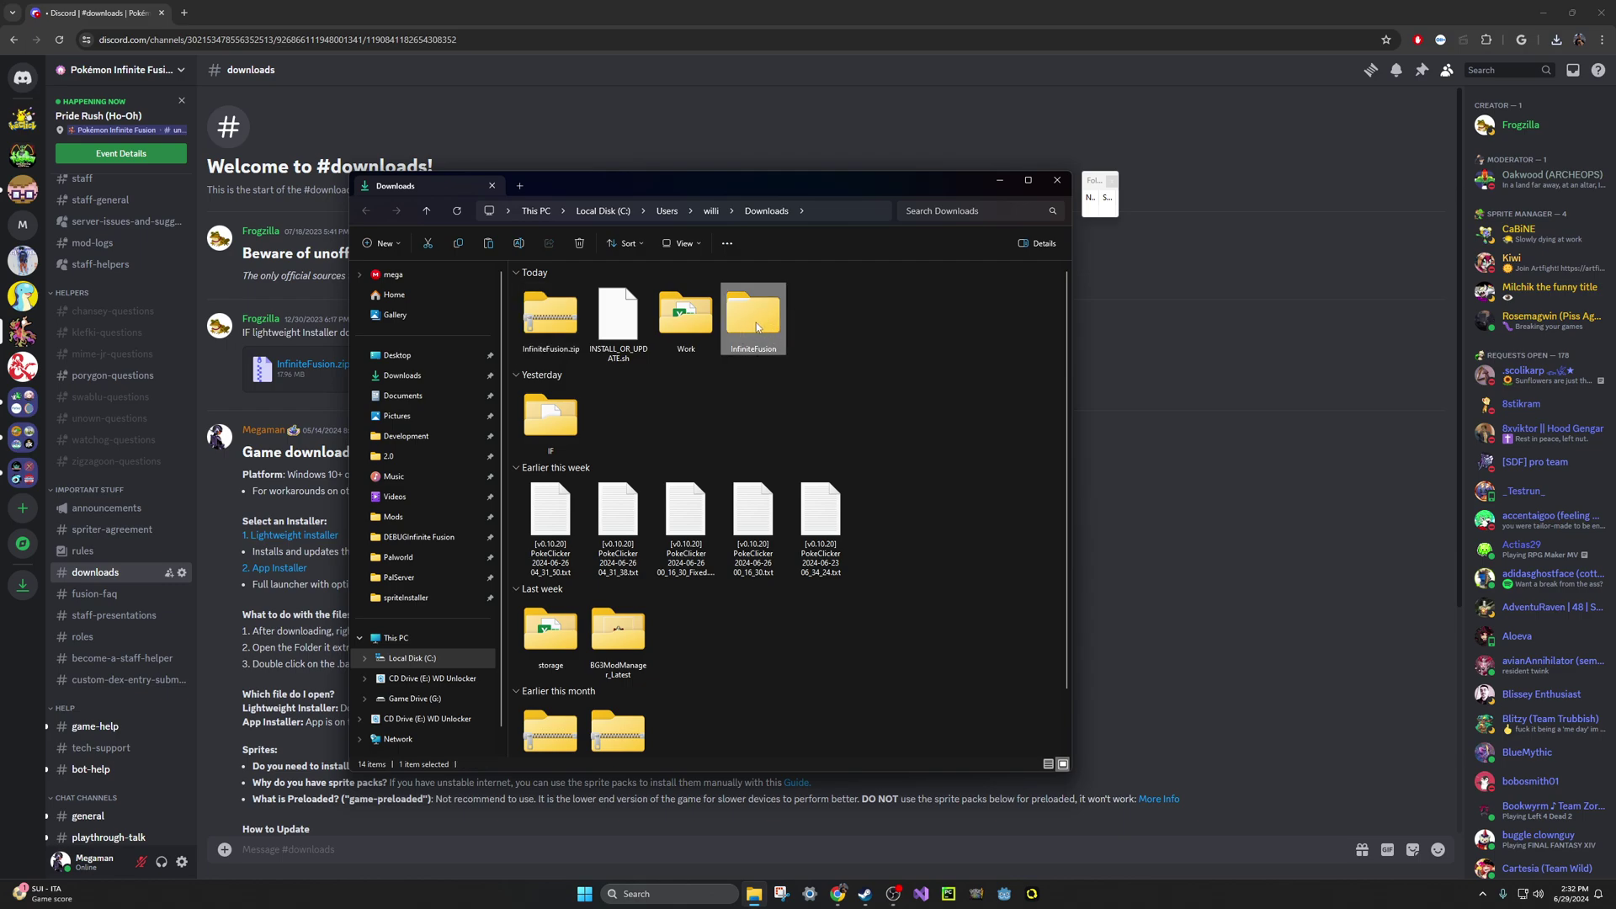
double_click(756, 321)
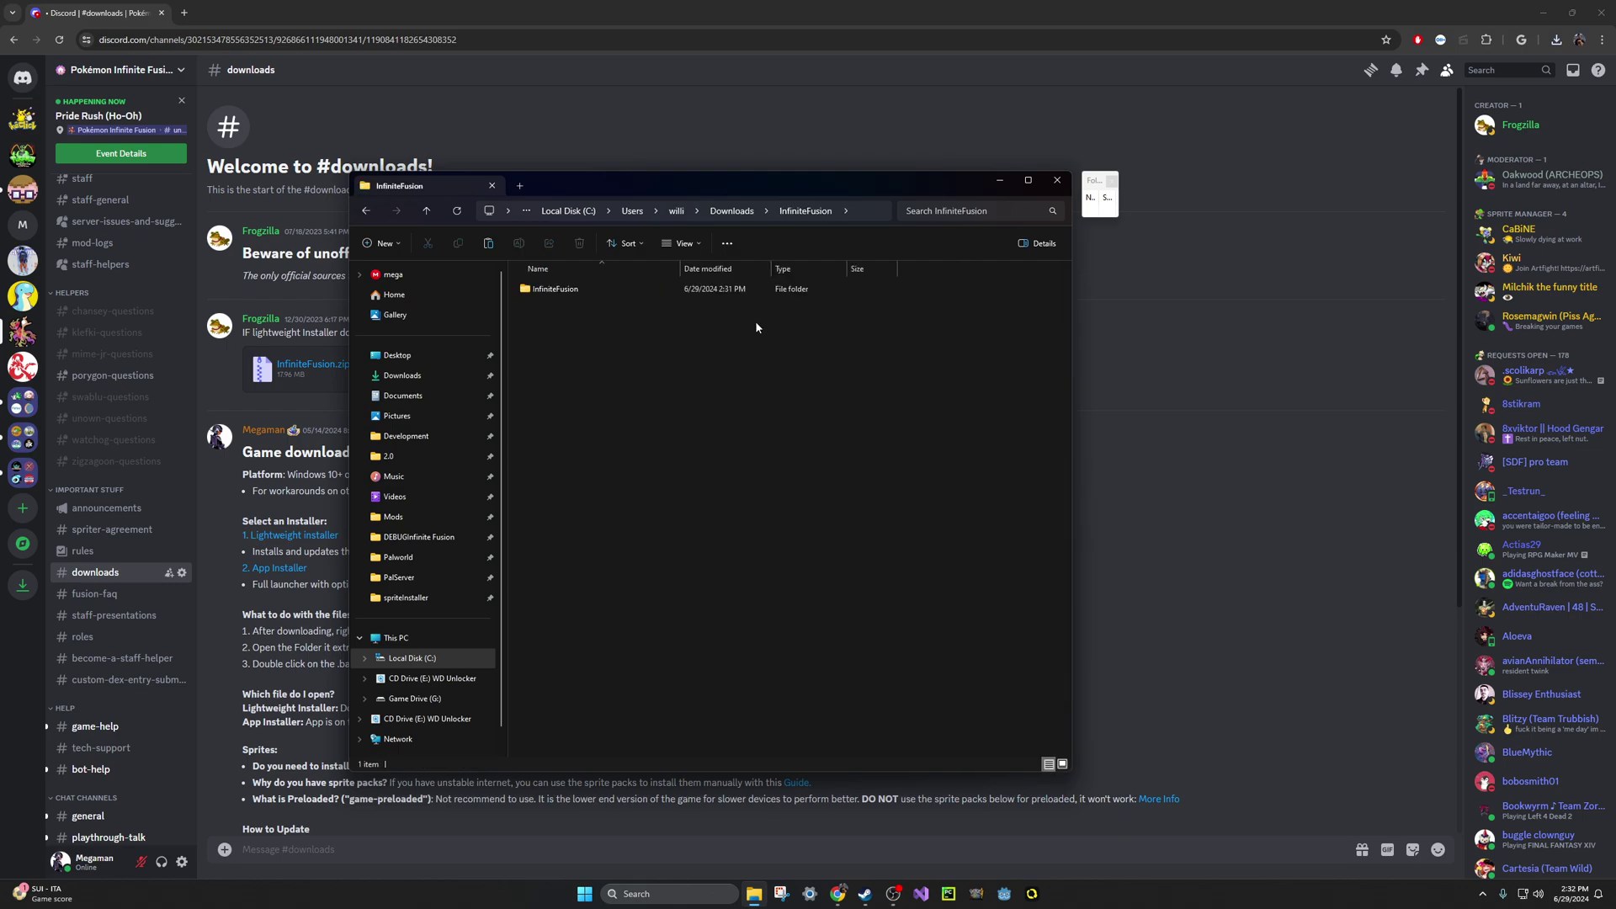
double_click(553, 290)
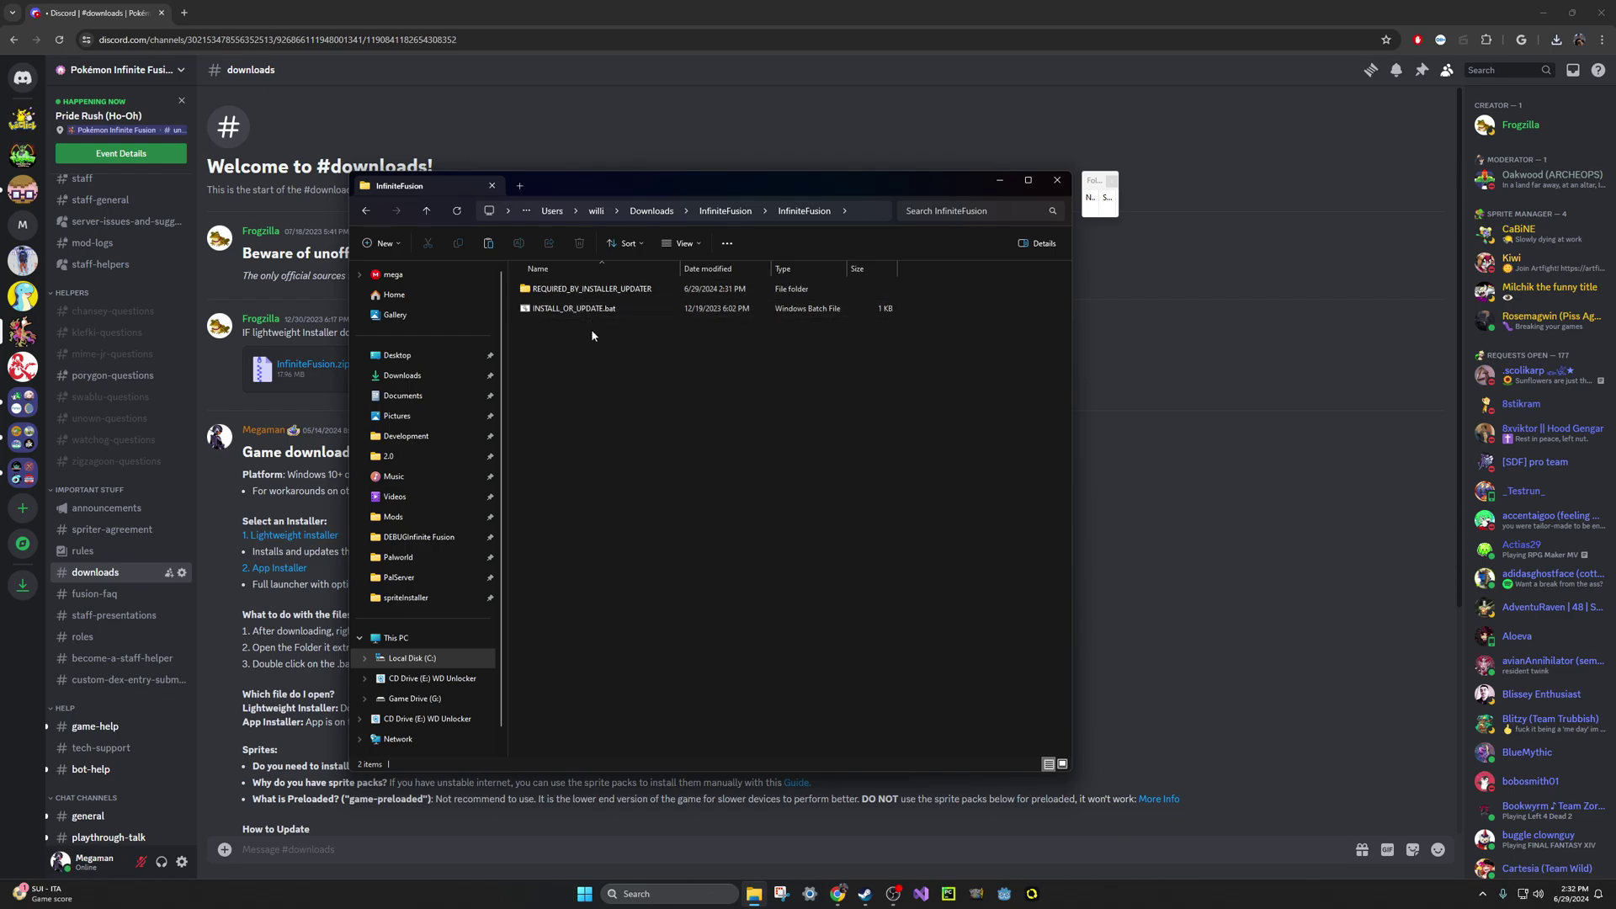
double_click(566, 310)
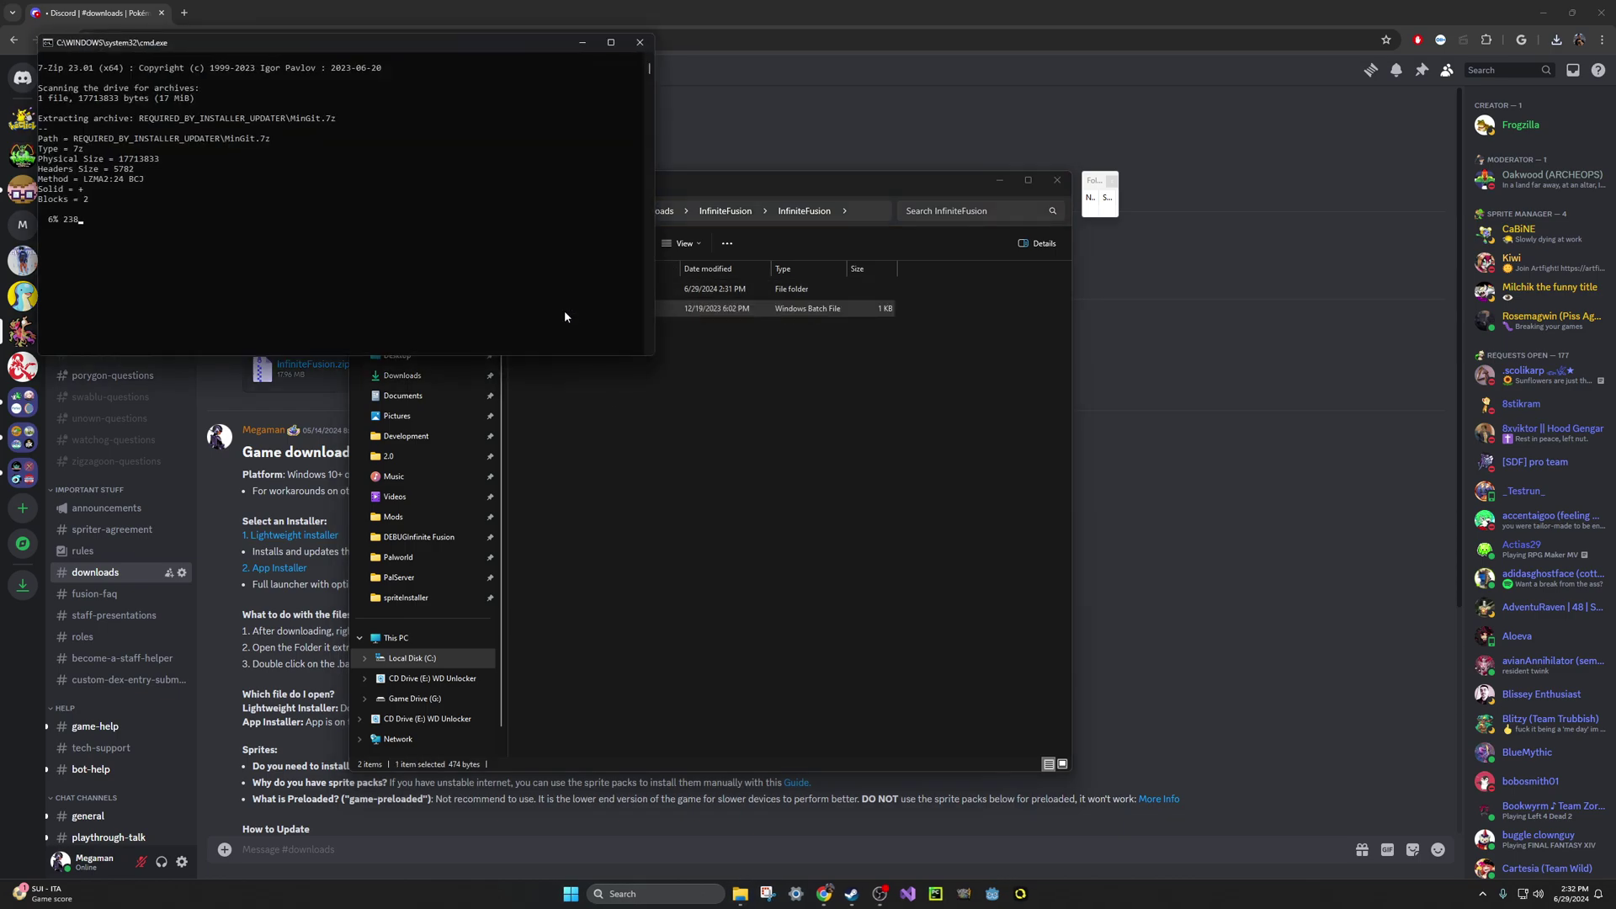
left_click_drag(394, 42, 810, 200)
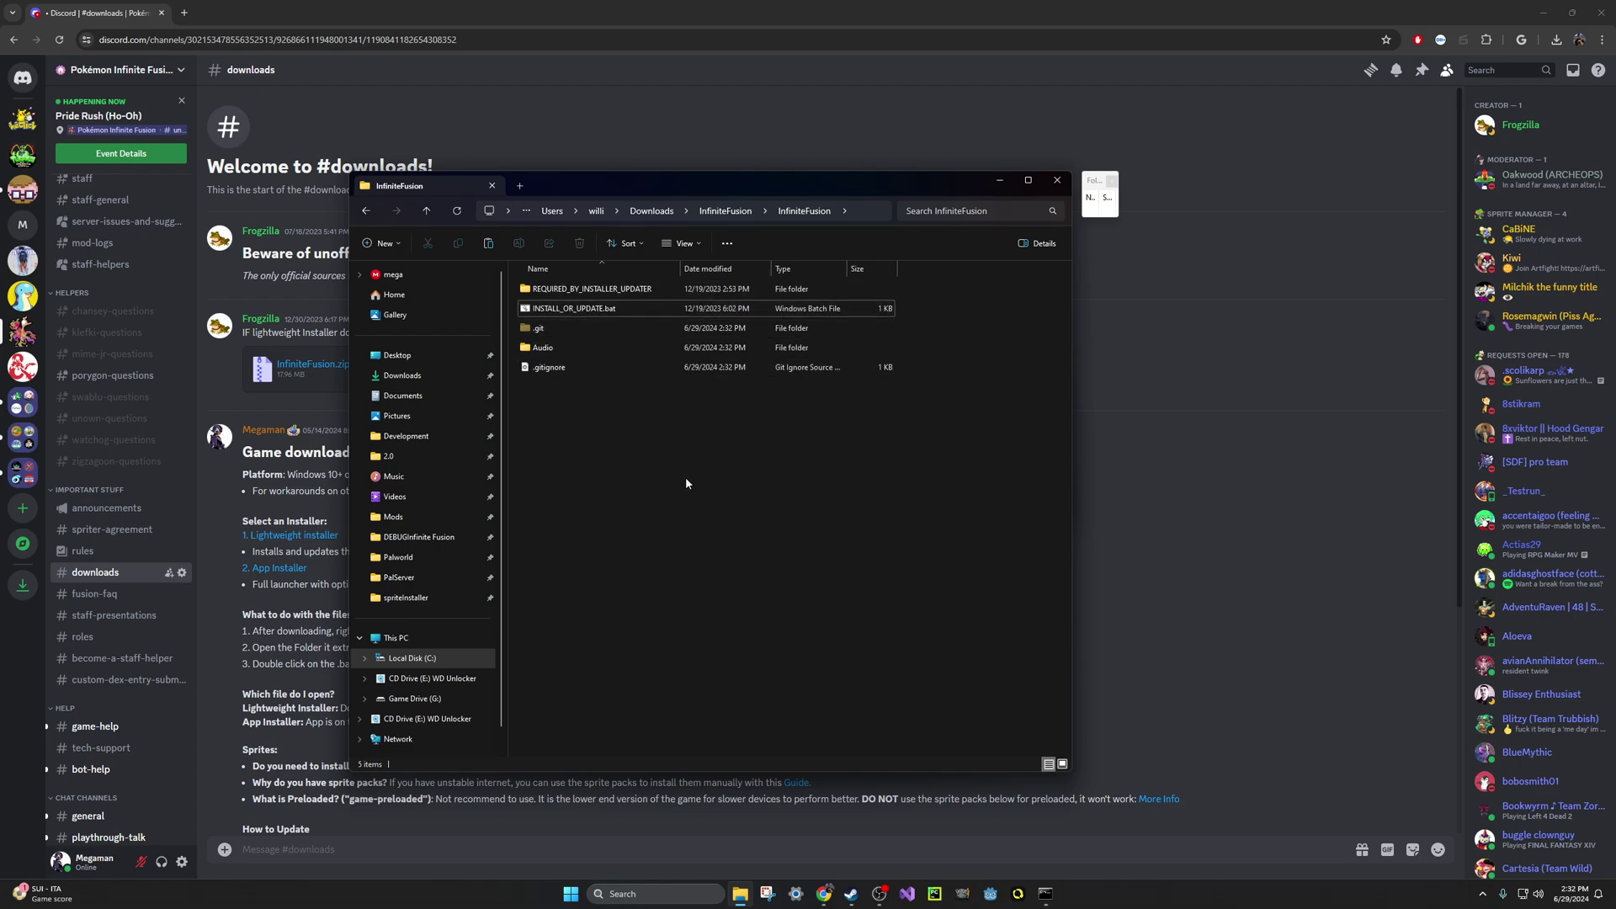
Review the installer's console output against the game folder's new files and dismiss the finished installer.
left_click(1047, 894)
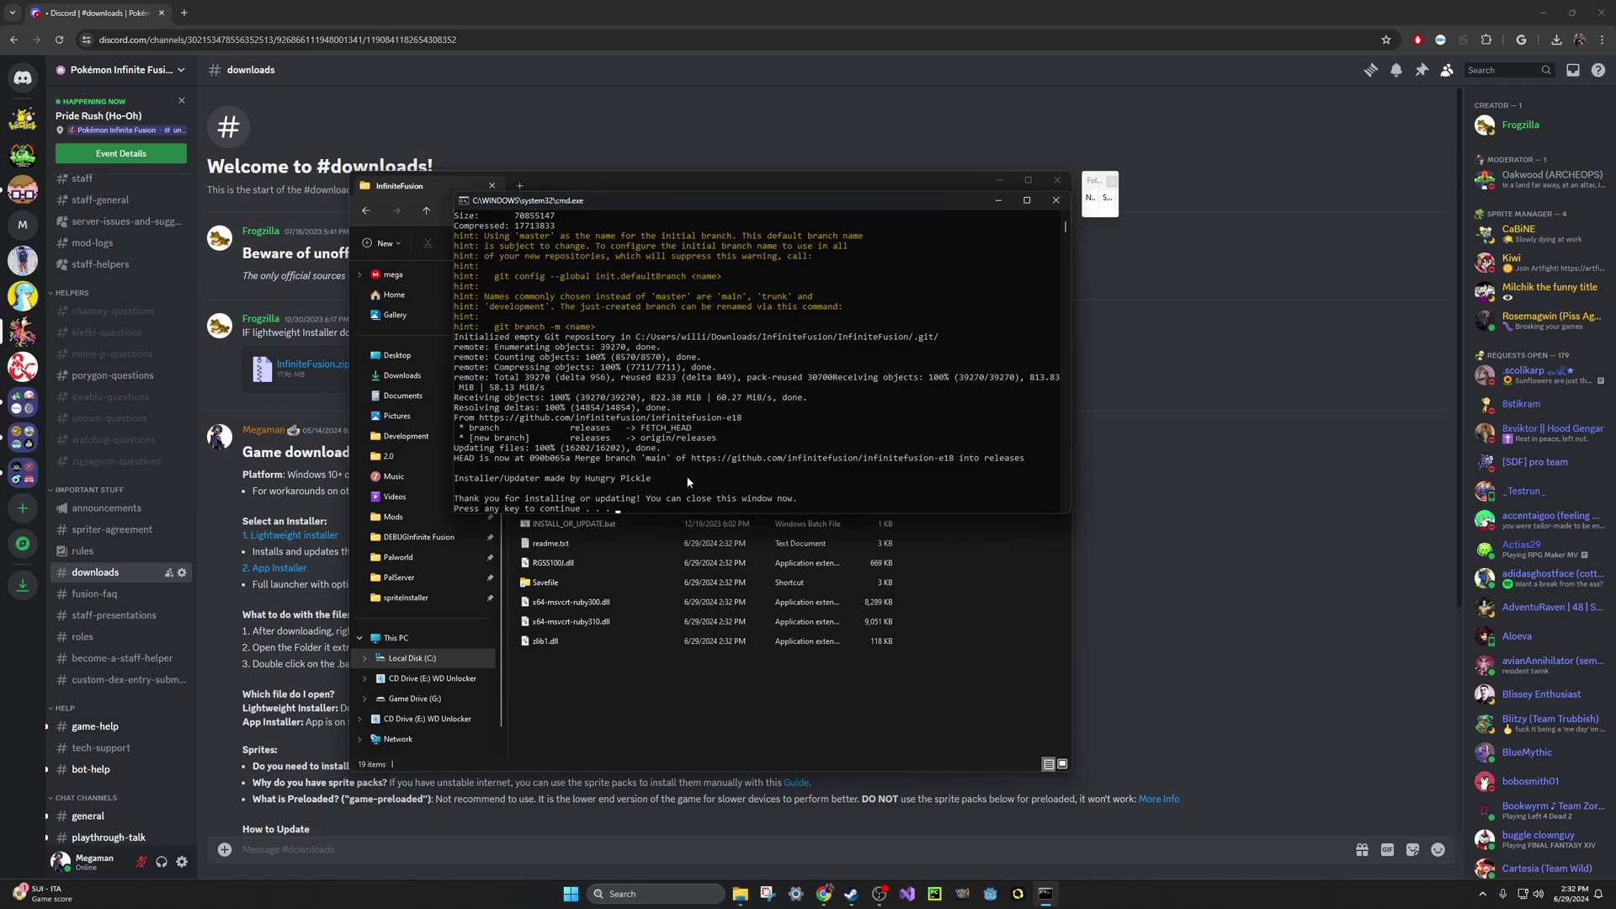
left_click(575, 724)
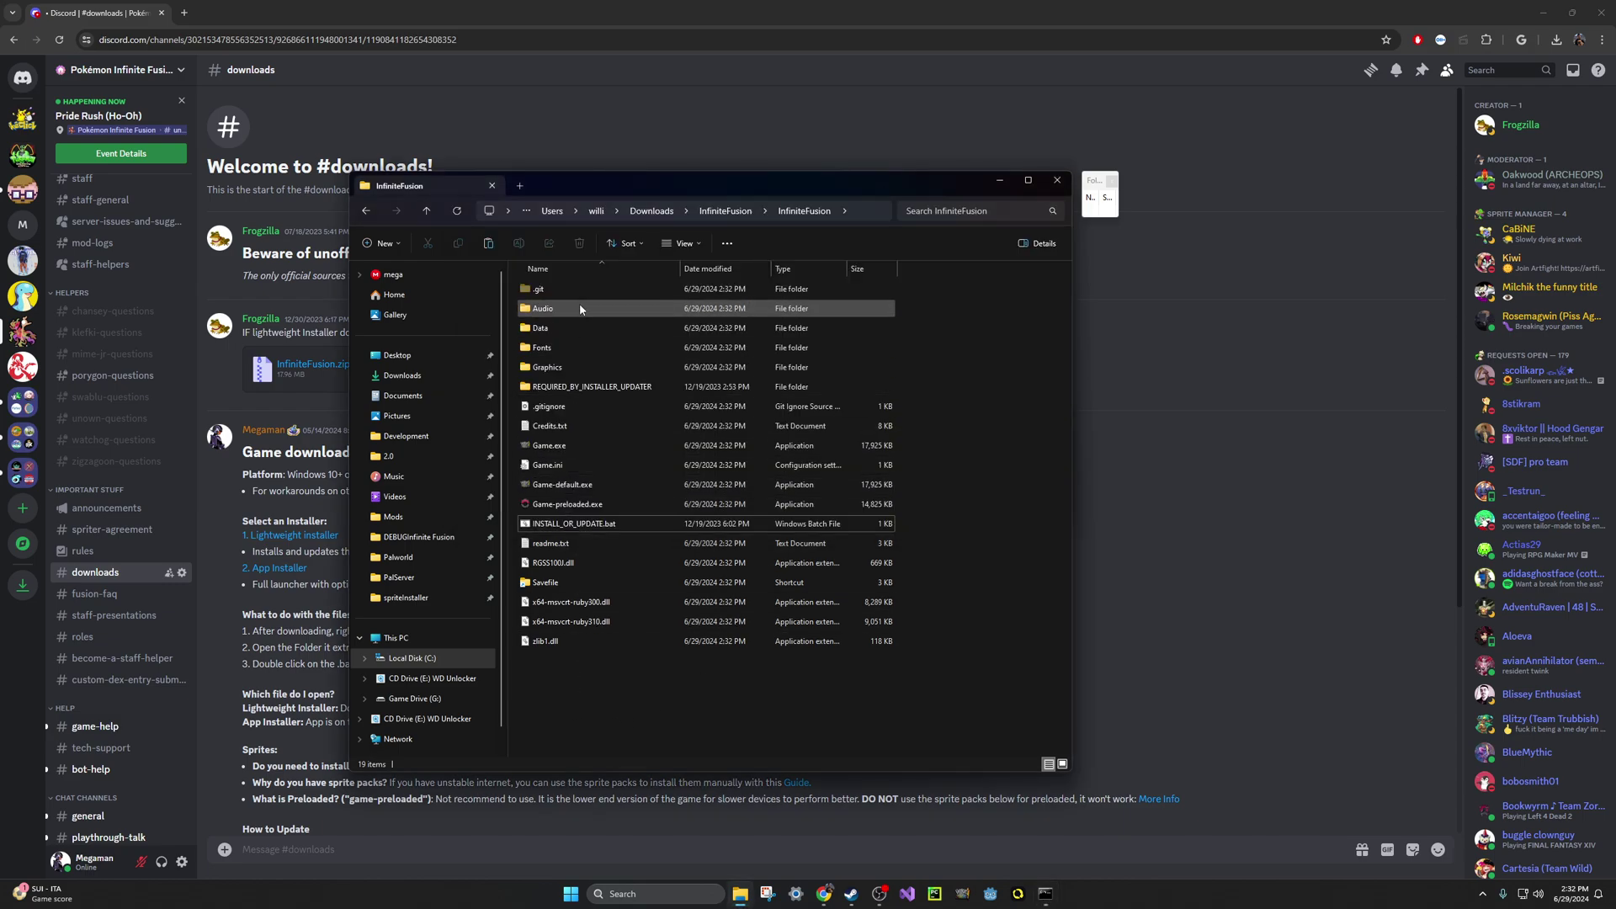
left_click(1045, 893)
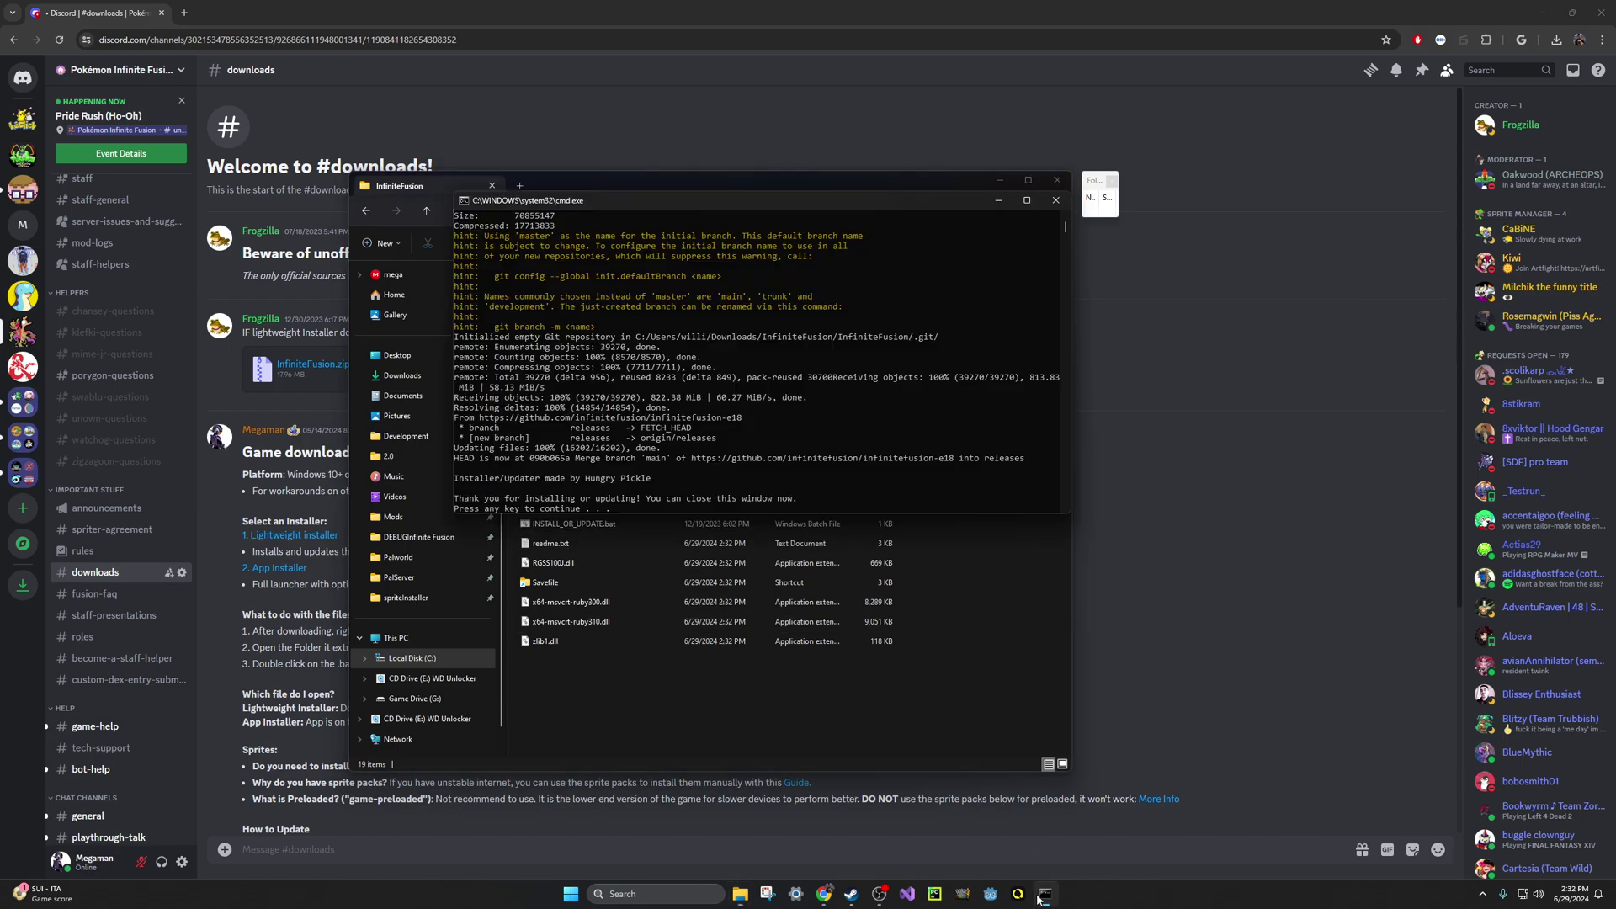
left_click(693, 399)
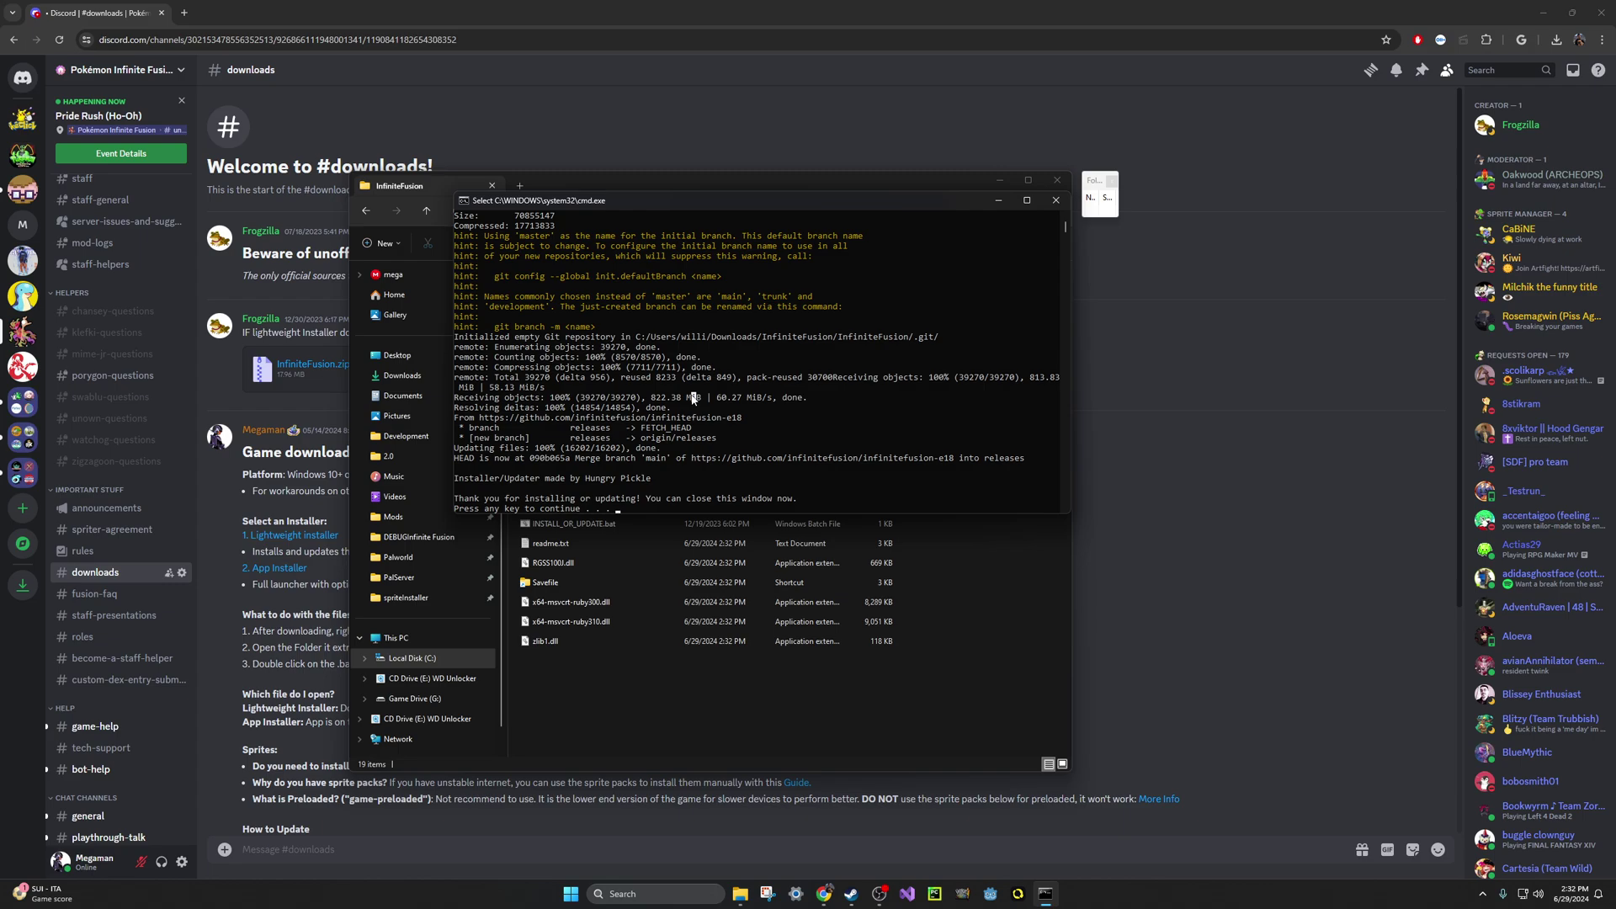
key("Escape")
key("Return")
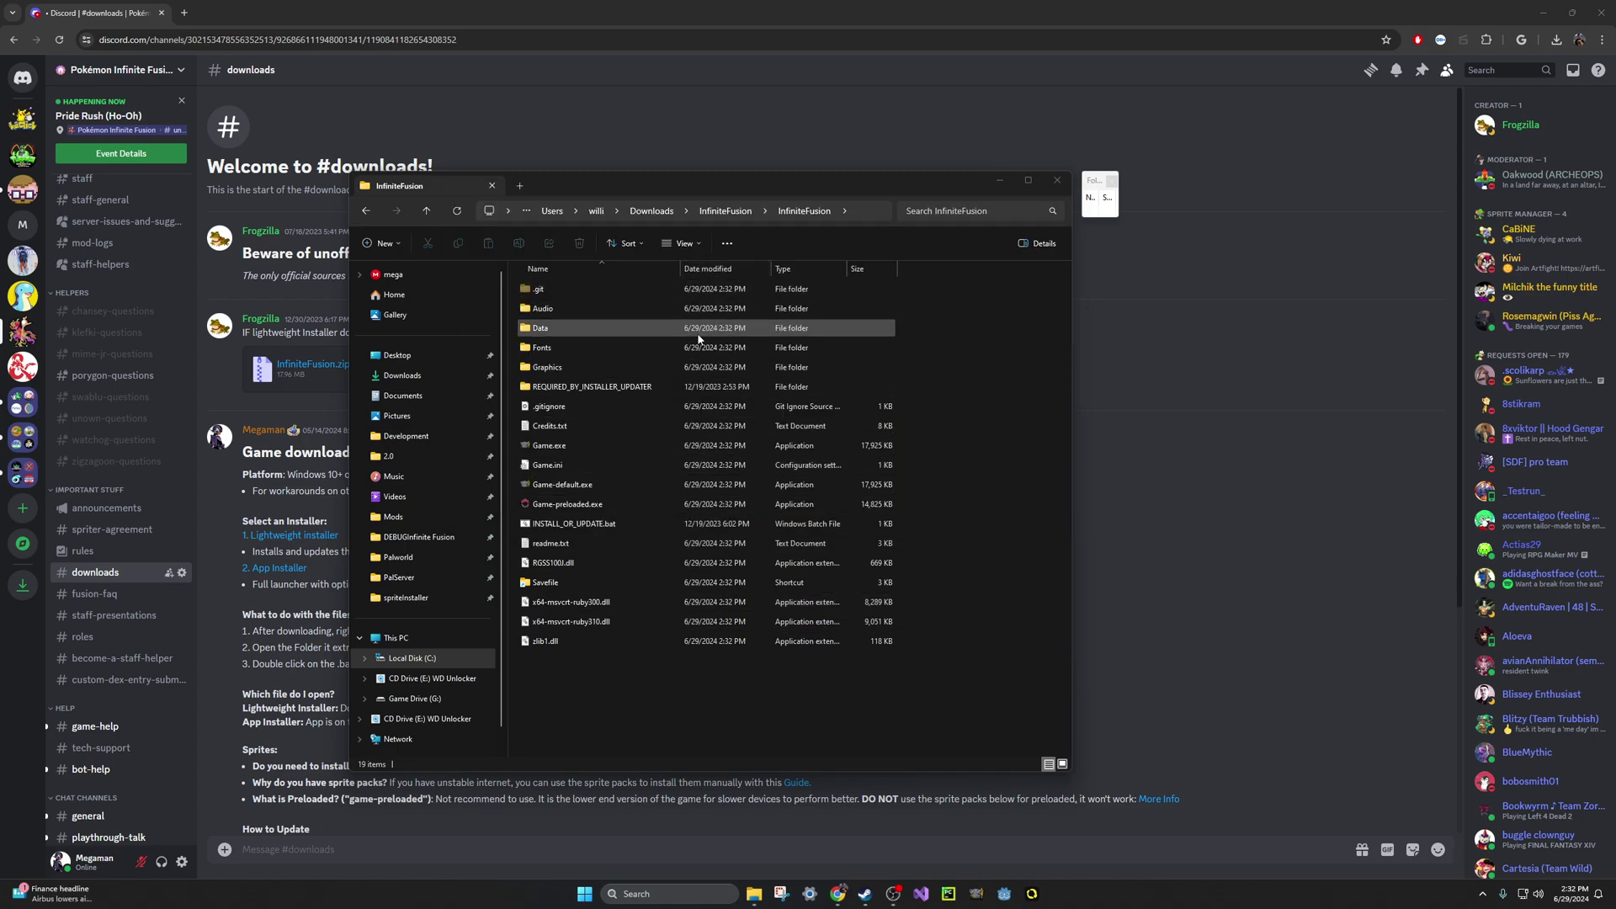
Select Game.exe and check whether the folder view is set to show file name extensions.
left_click(541, 452)
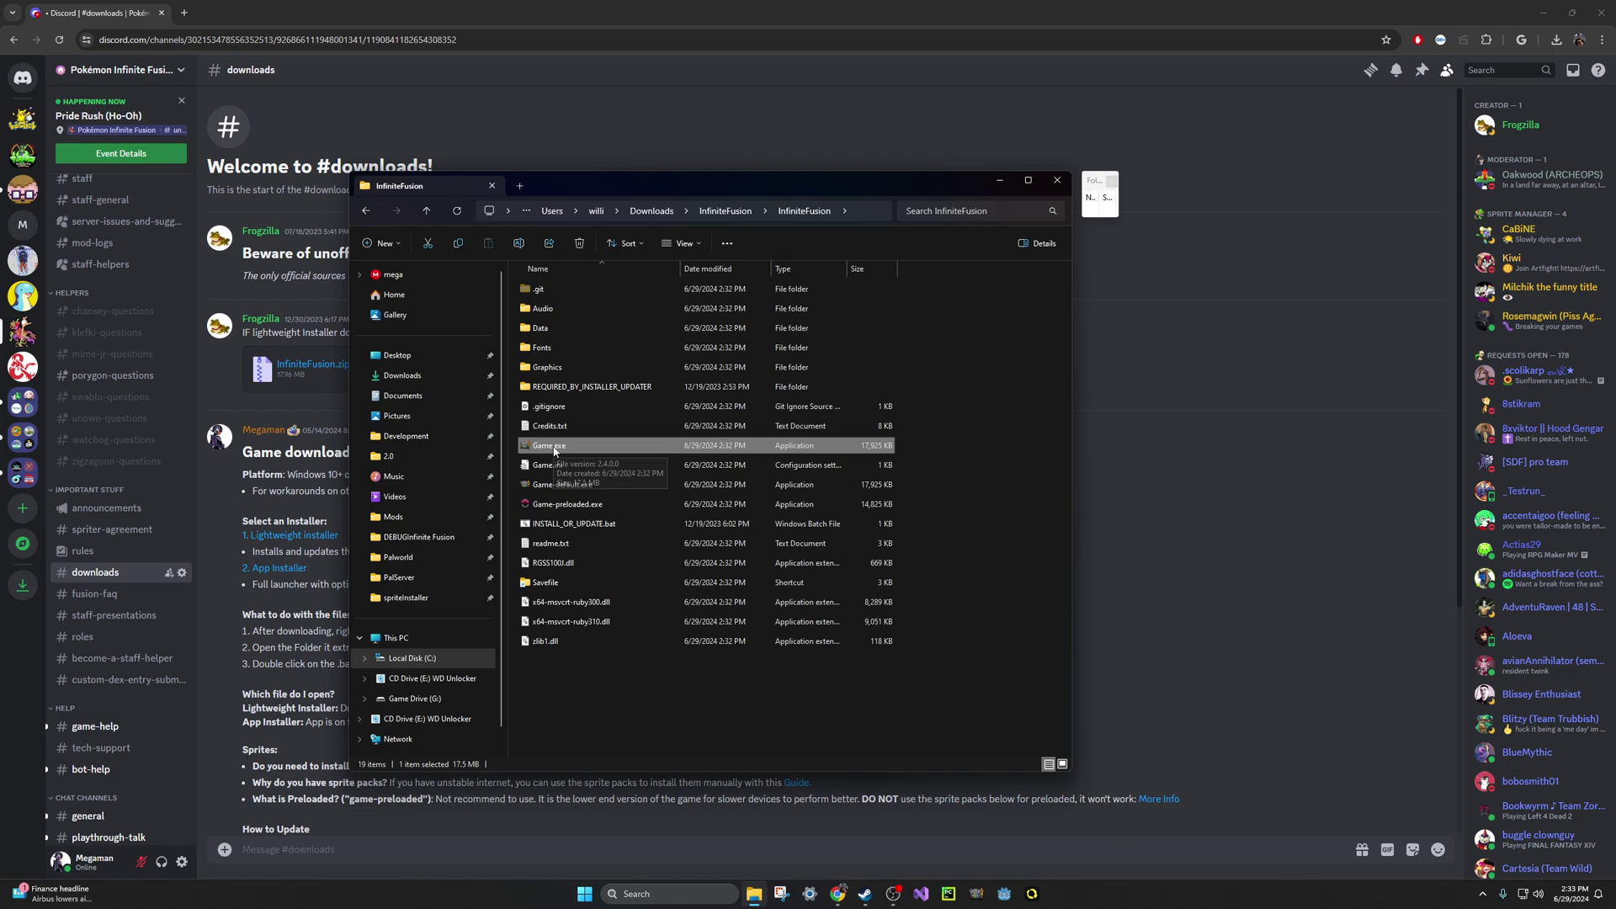
left_click(700, 245)
mouse_move(675, 479)
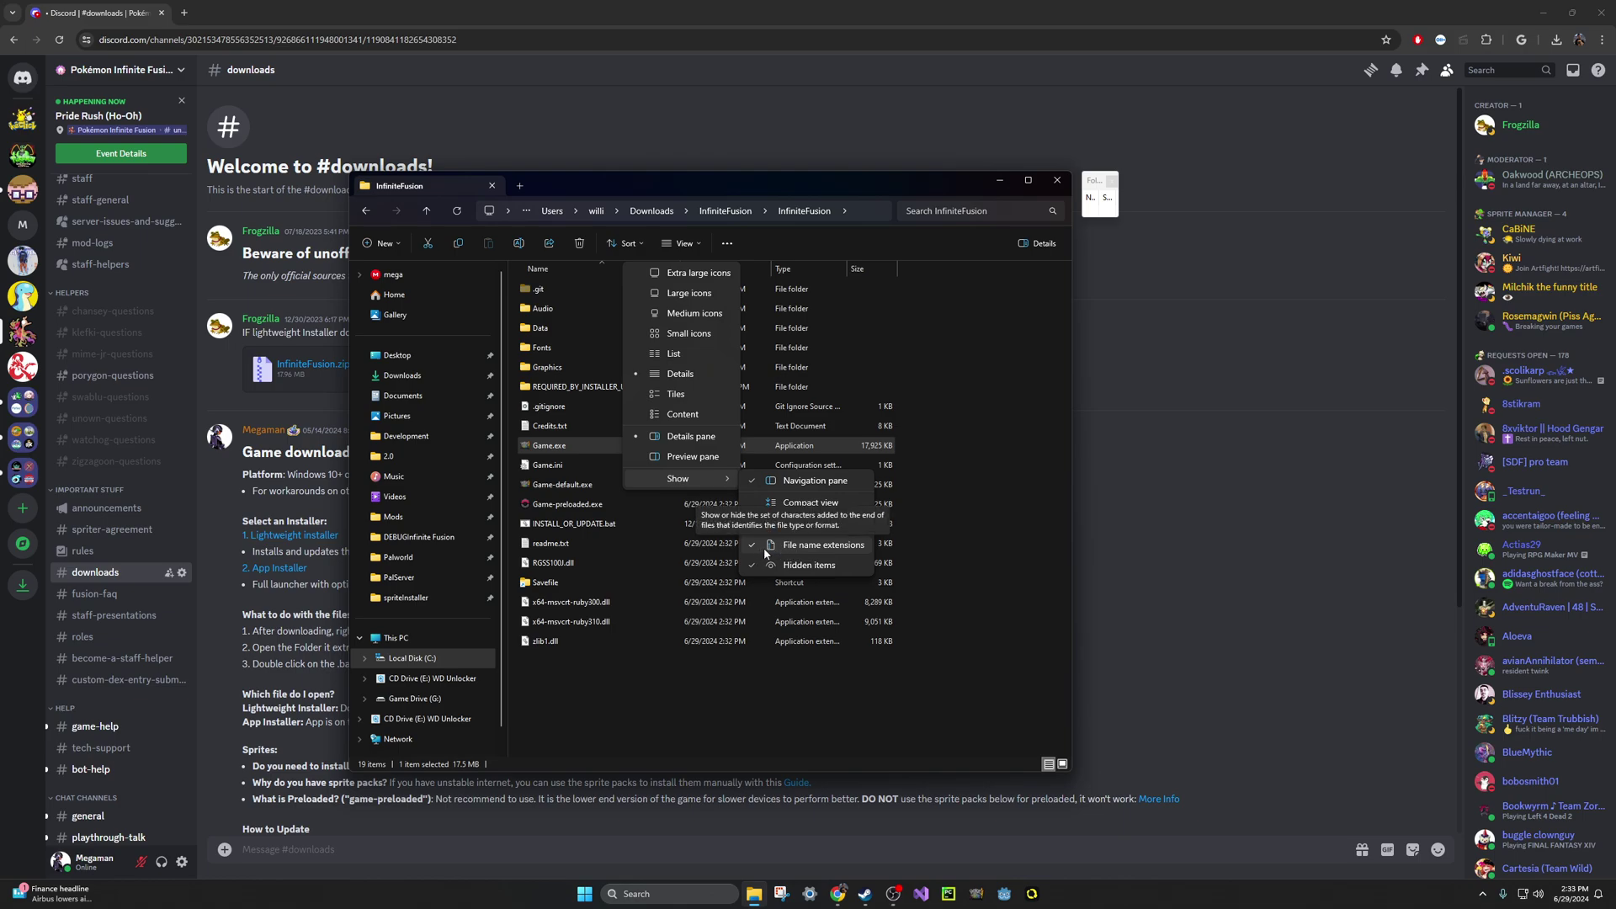
left_click(664, 692)
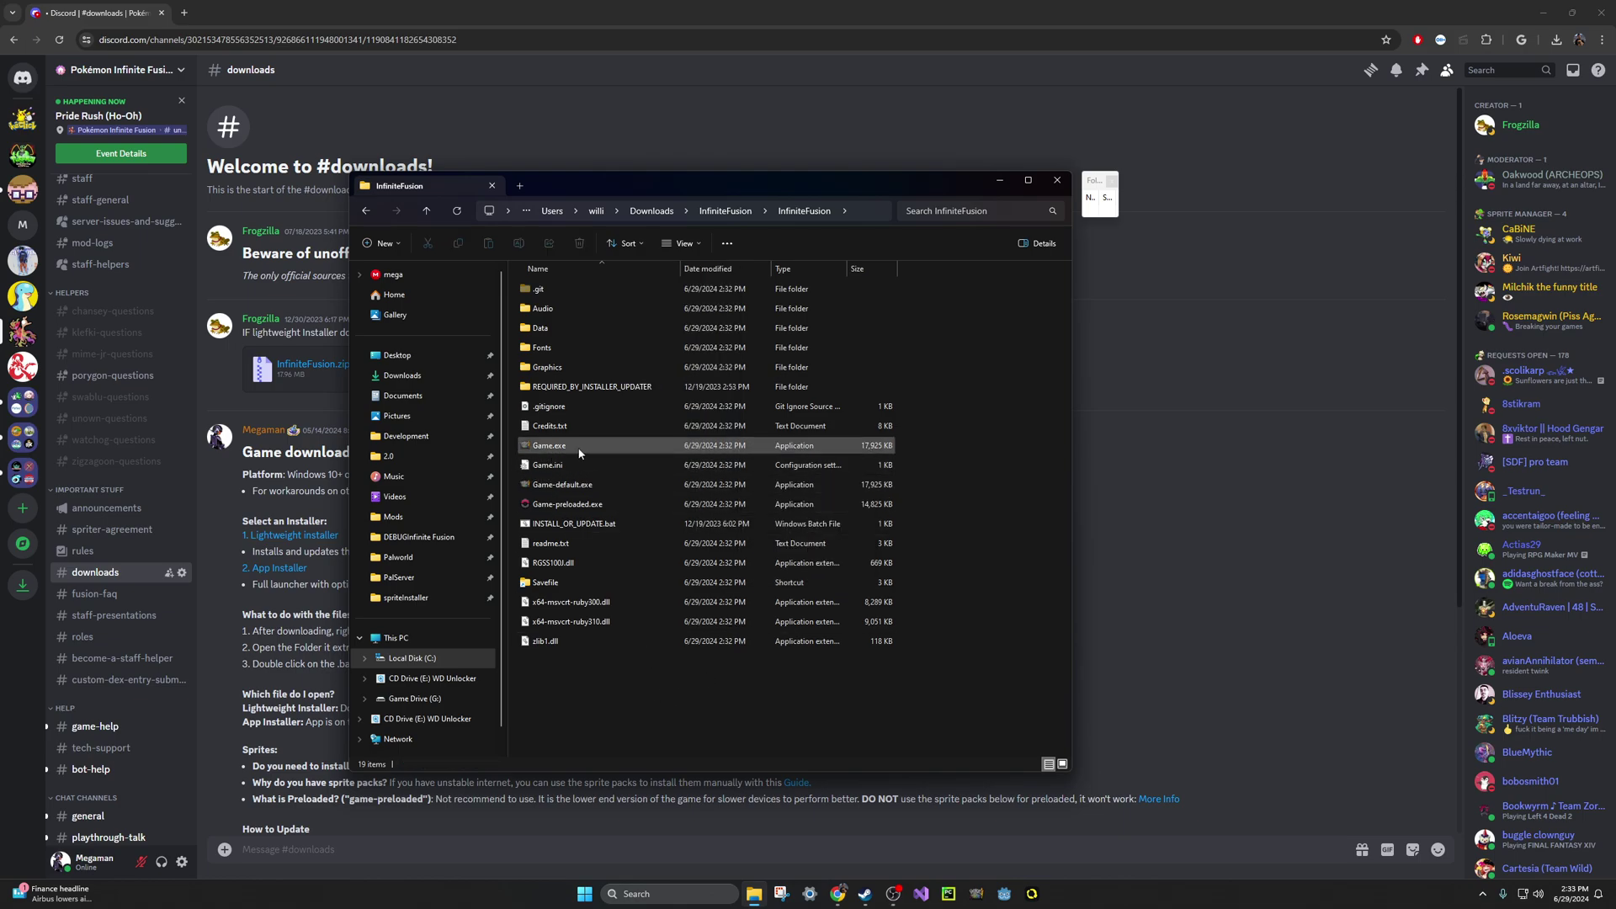
Launch Game.exe to test the installation and close the program while it is loading.
double_click(546, 448)
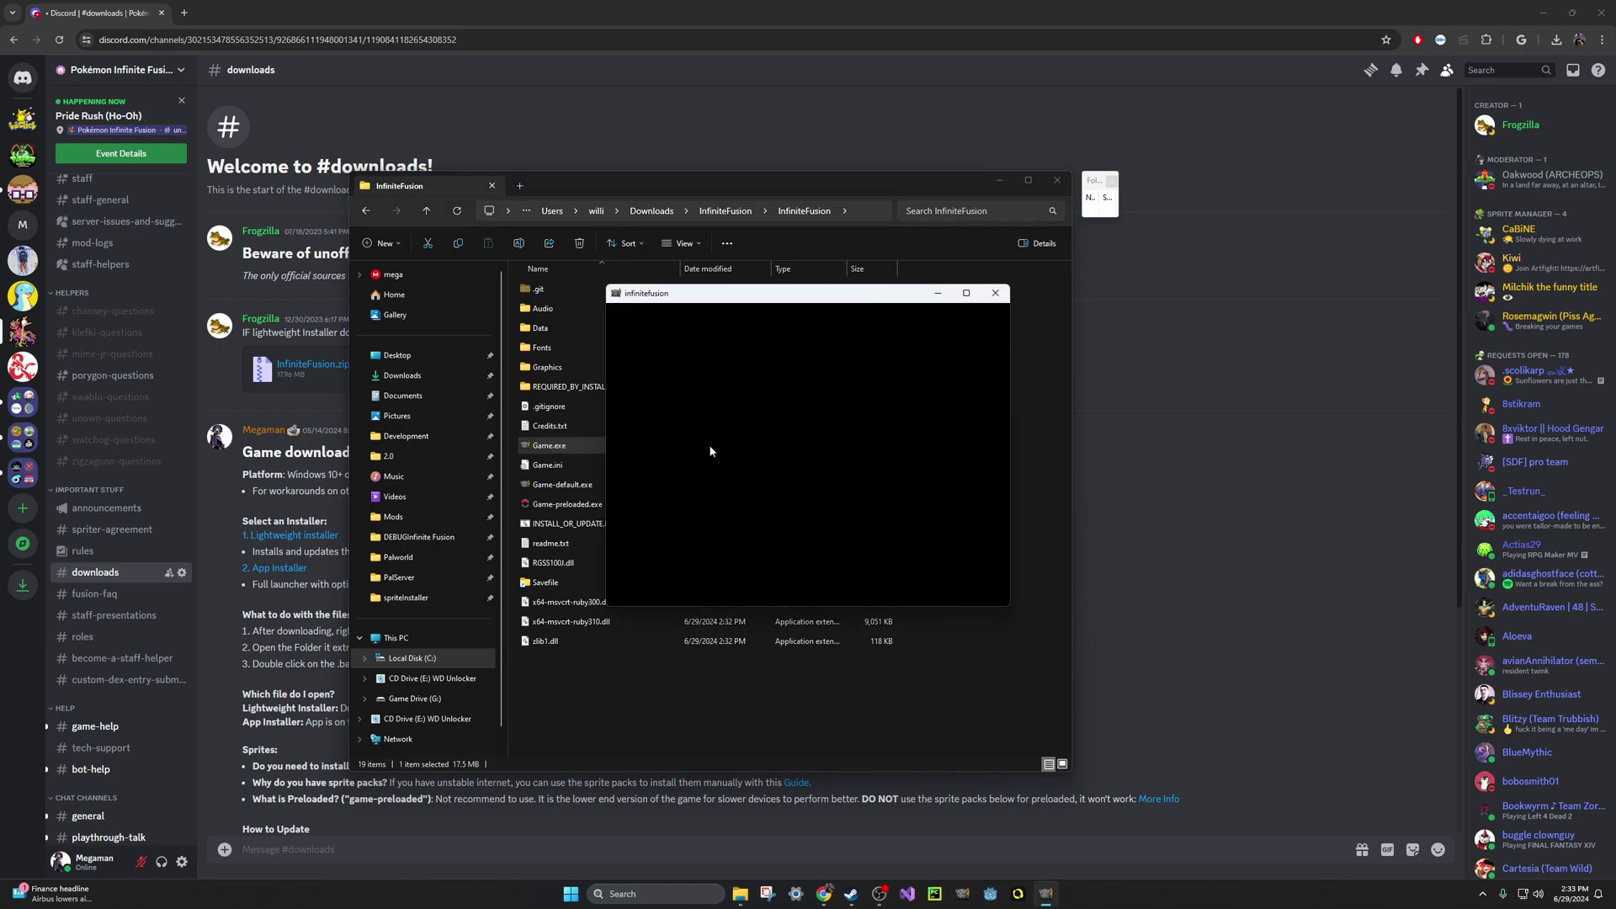
left_click(997, 293)
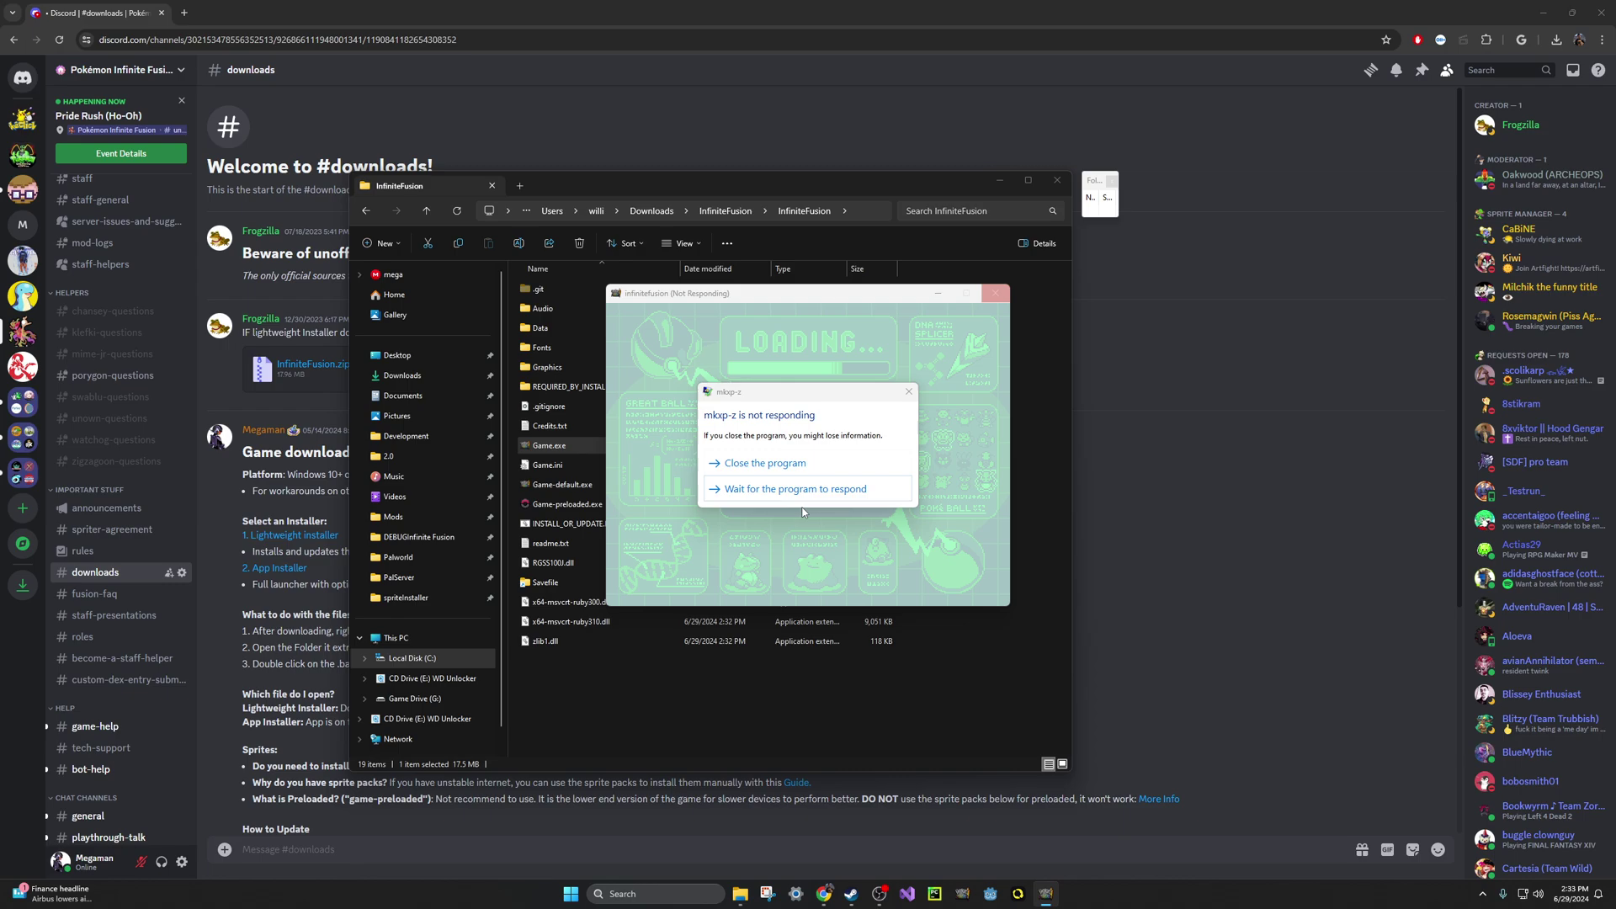
left_click(787, 462)
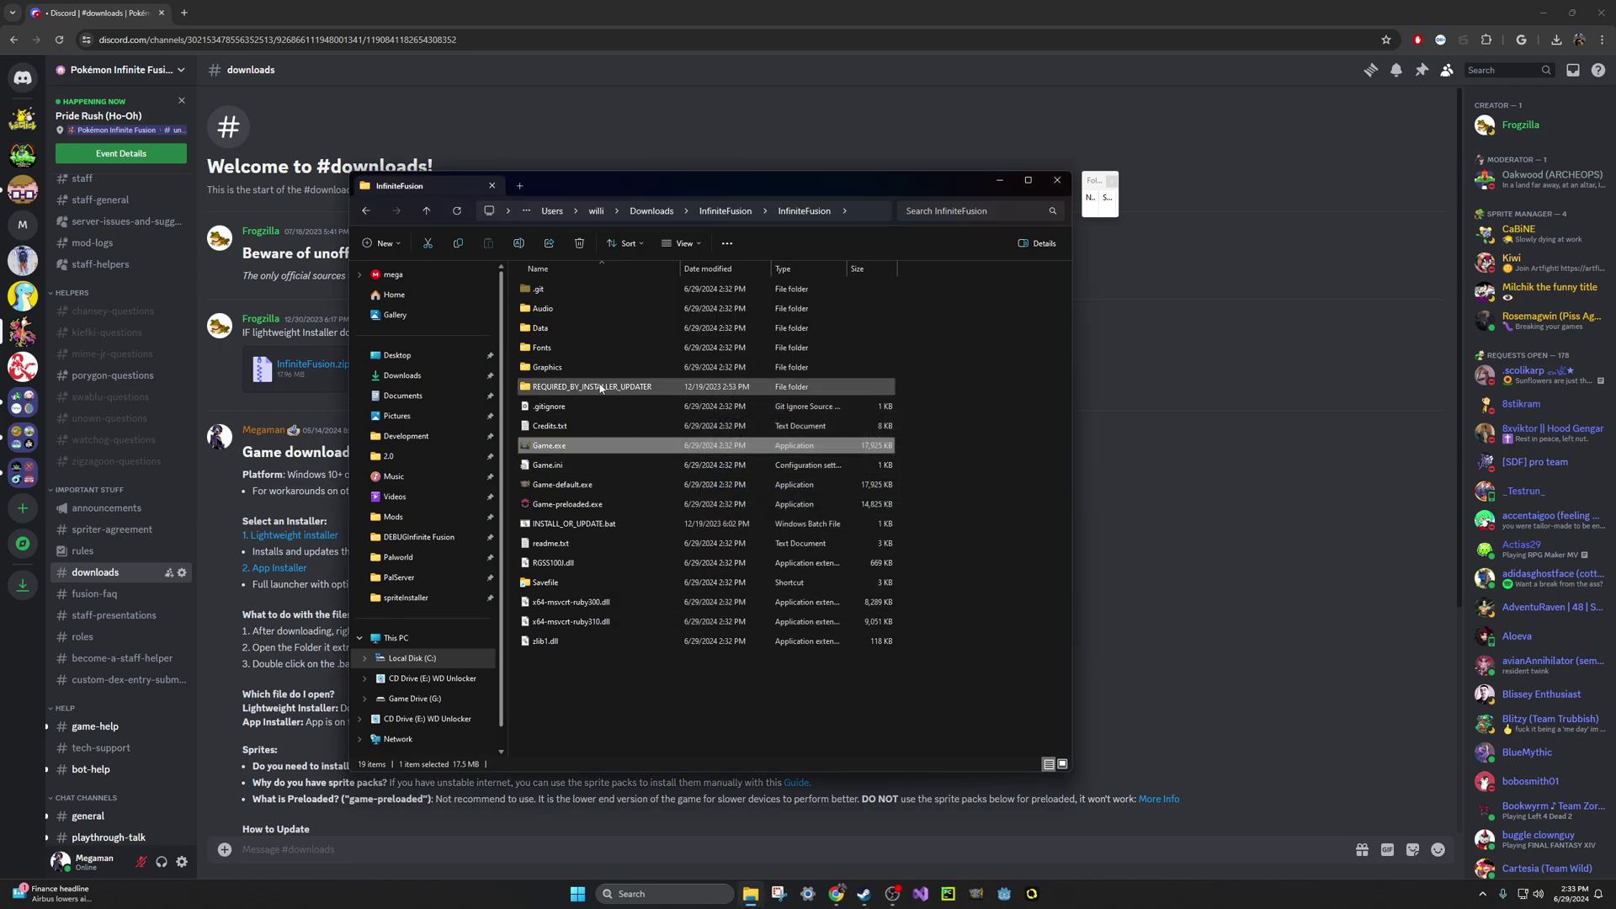
Follow the Savefile shortcut to inspect the File A save data, and return to the game folder.
left_click(546, 585)
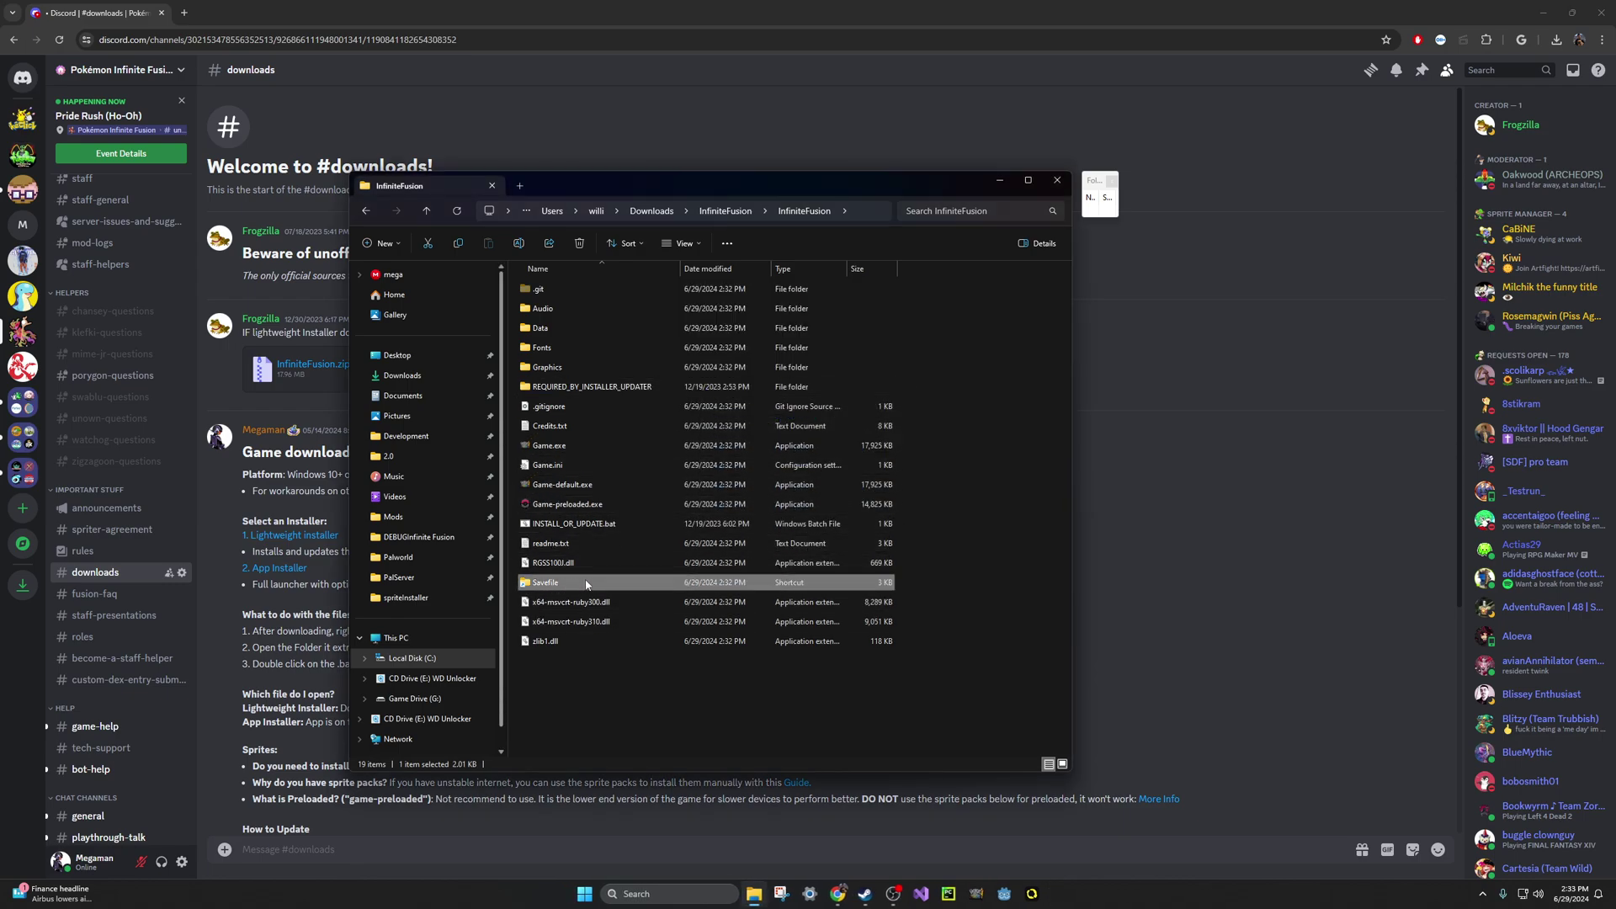
double_click(551, 586)
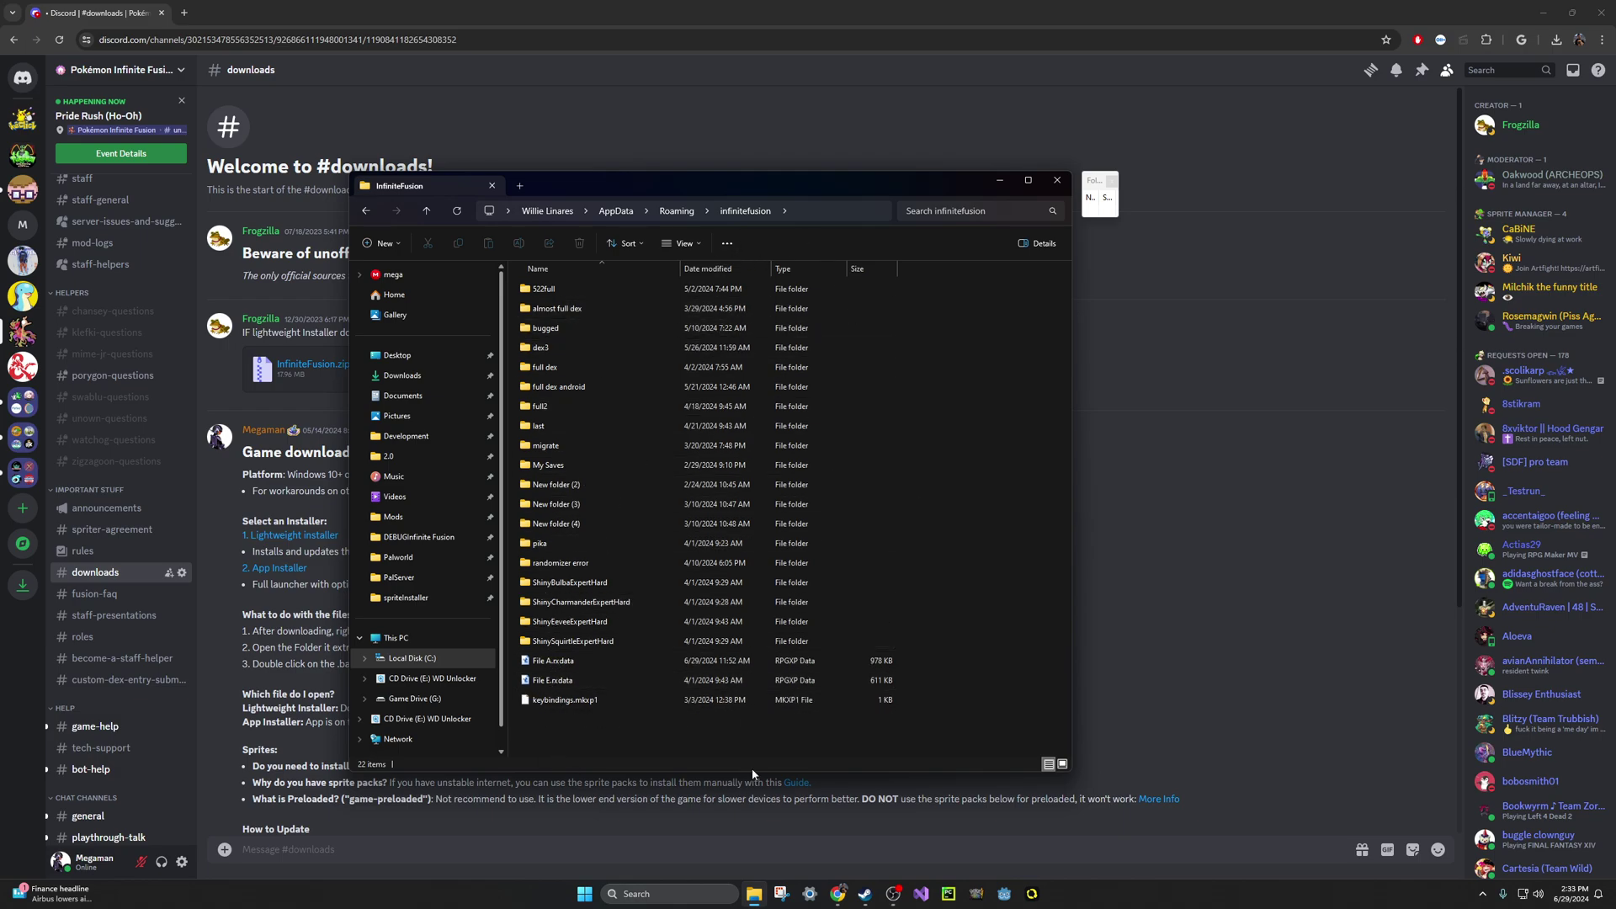
left_click(543, 663)
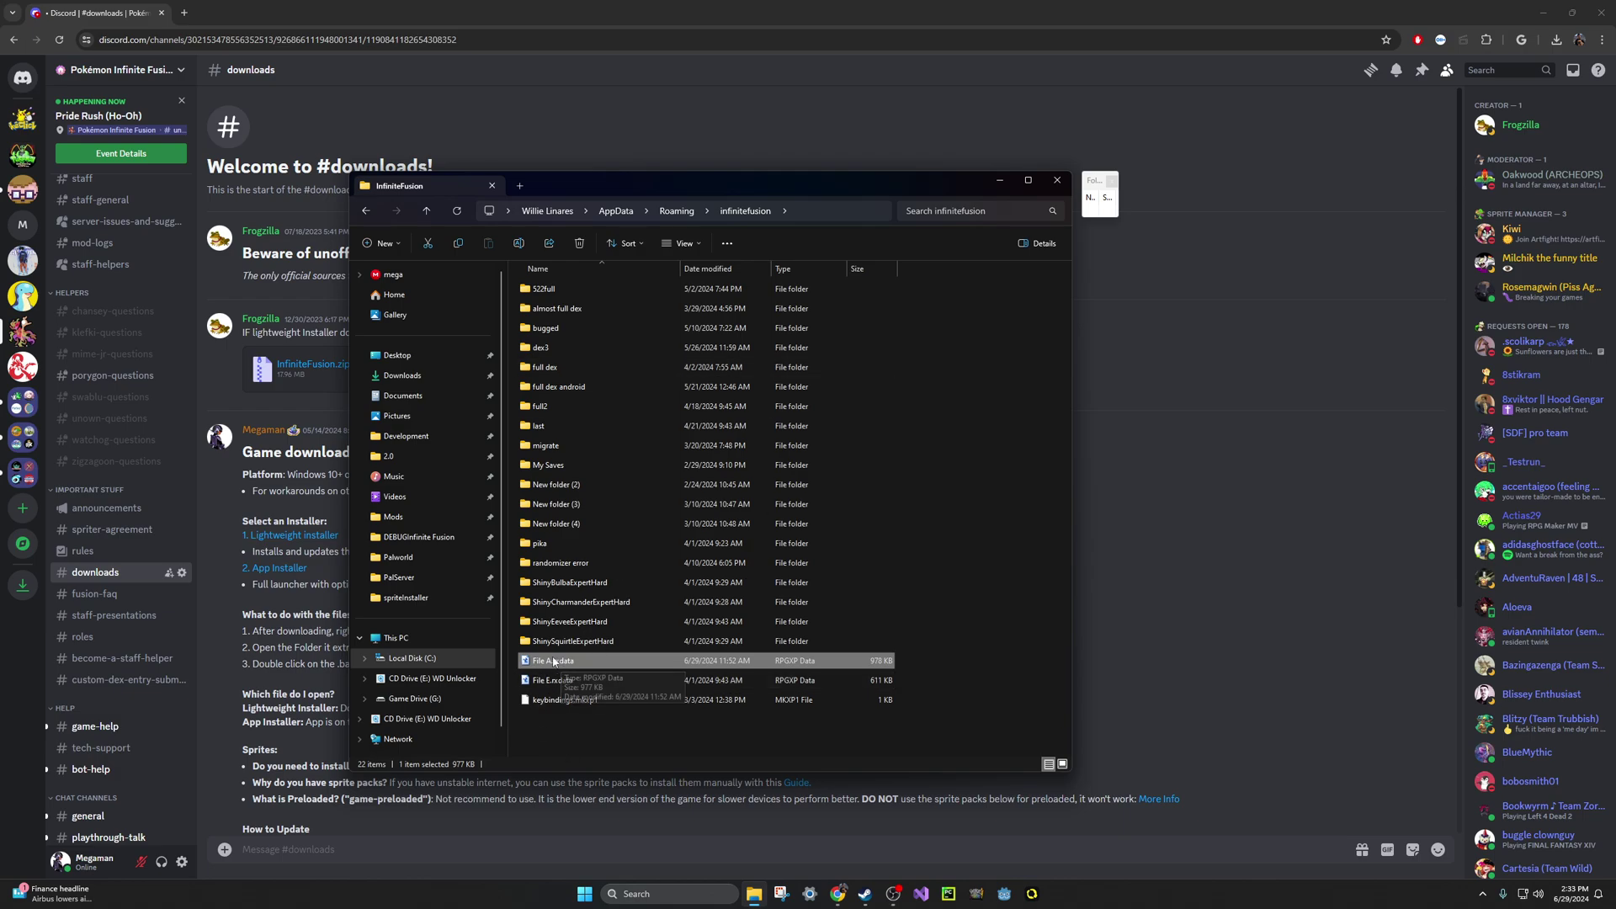
key("alt+Left")
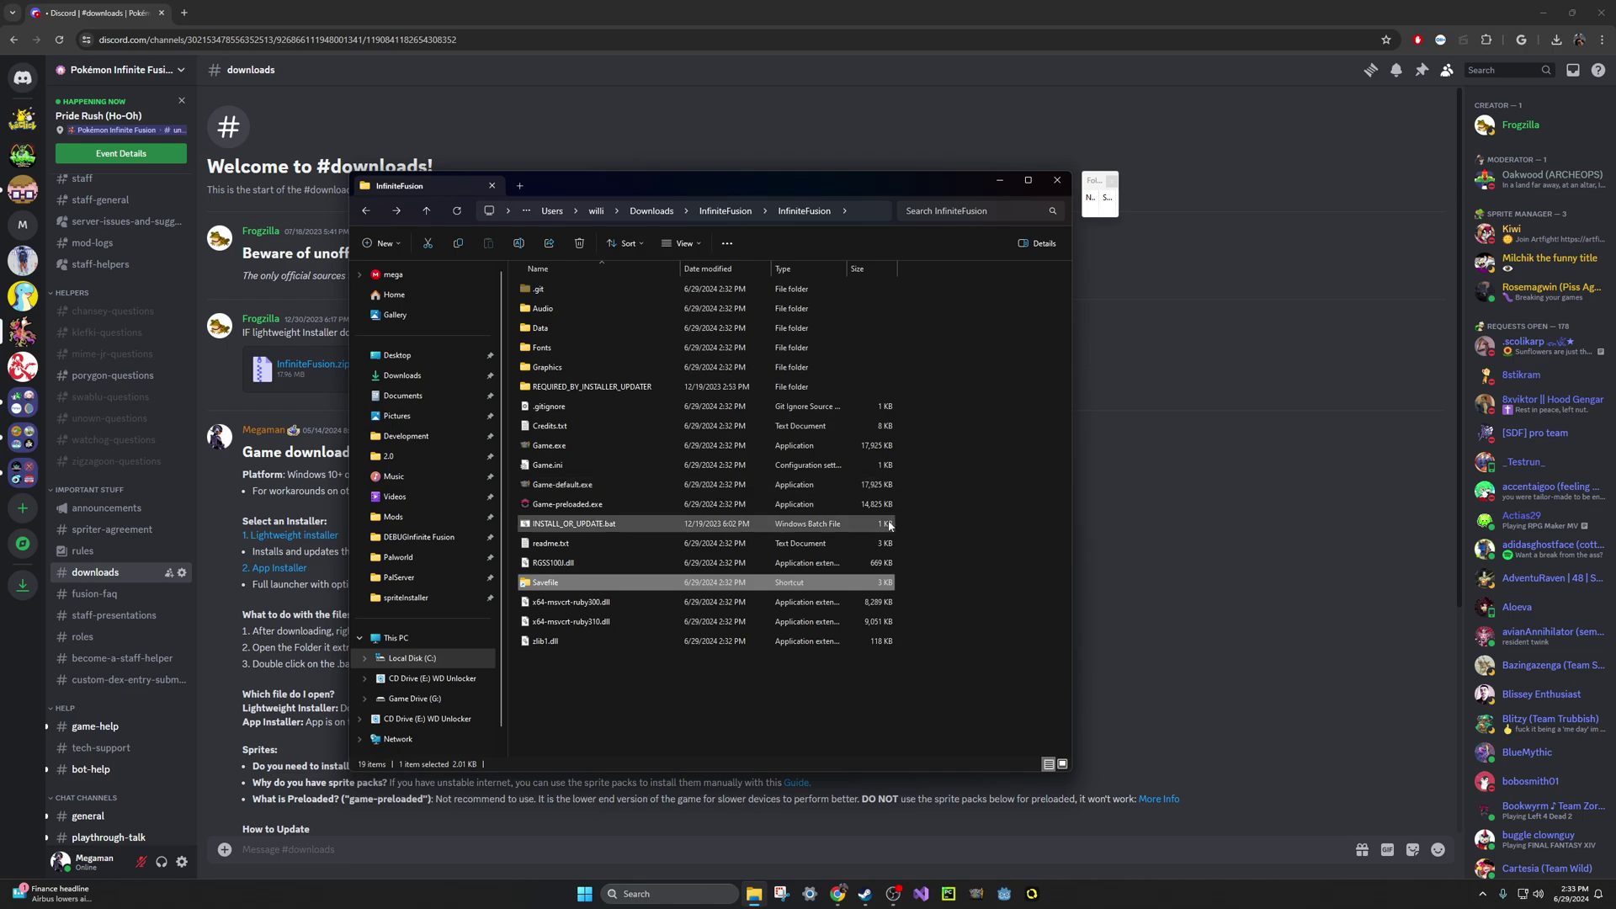
left_click(642, 717)
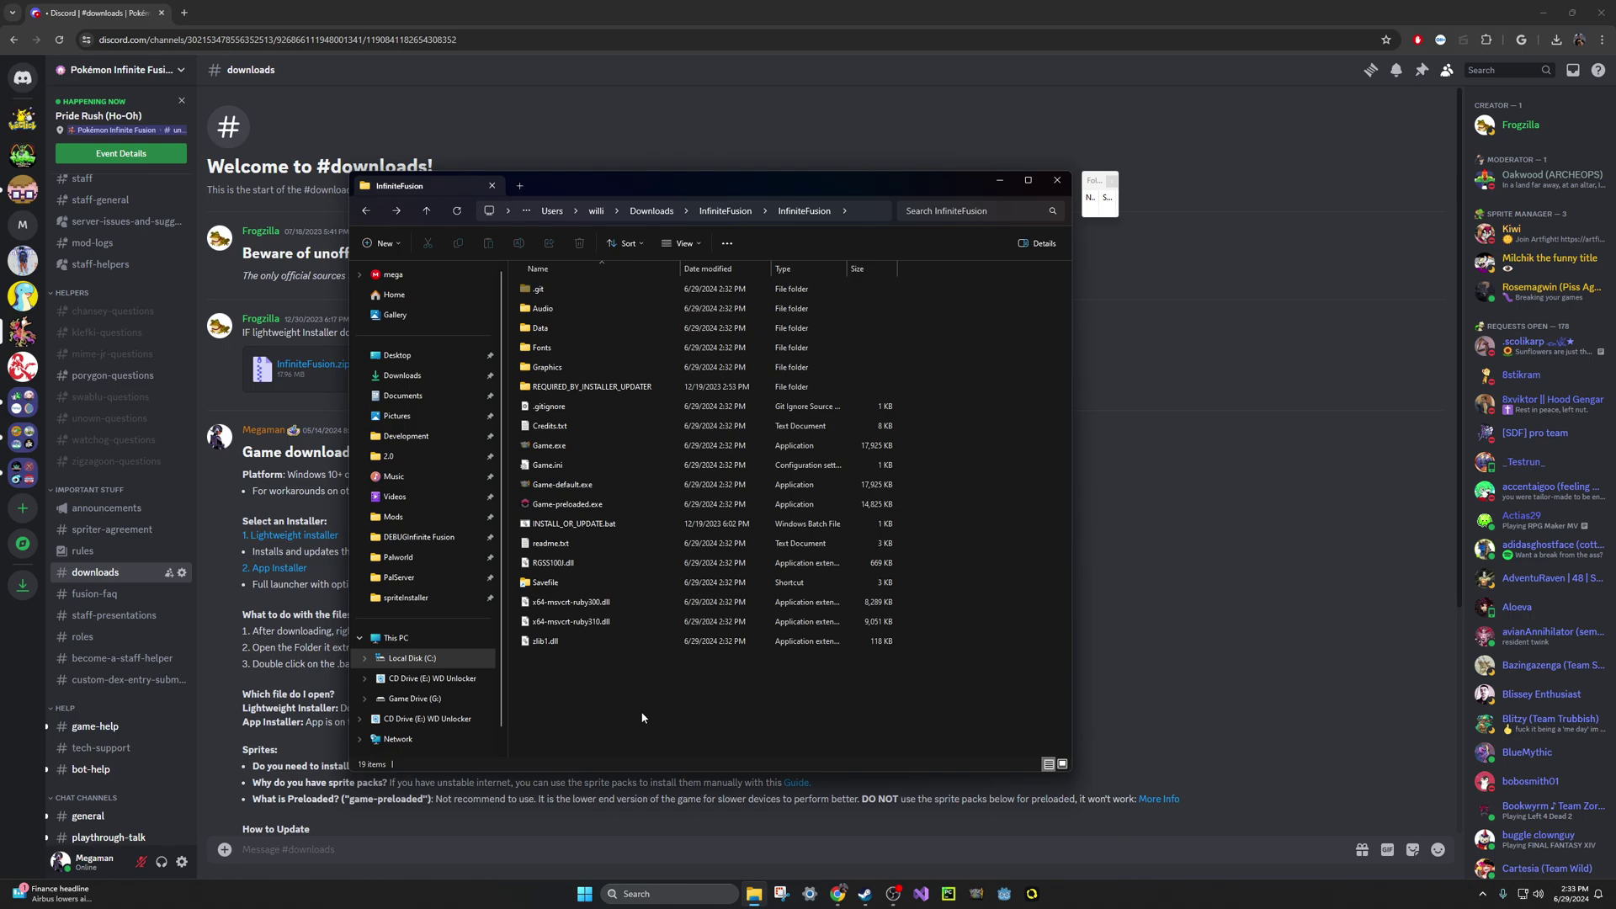
Run INSTALL_OR_UPDATE.bat again to update the game and move its console window over the file window.
double_click(565, 523)
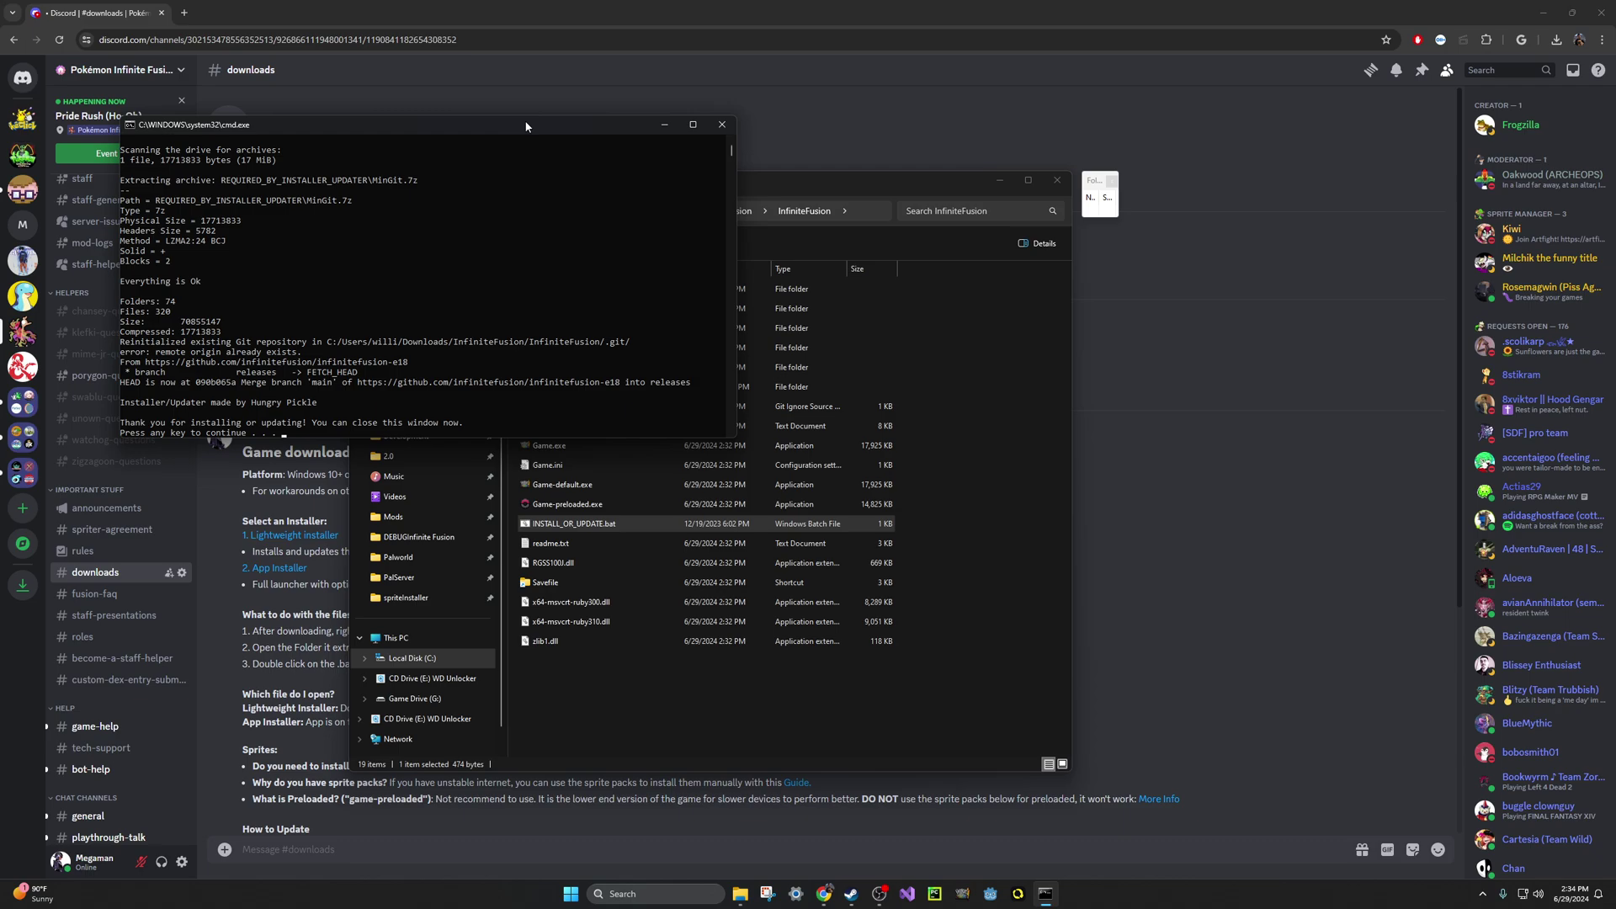
left_click_drag(515, 124, 832, 245)
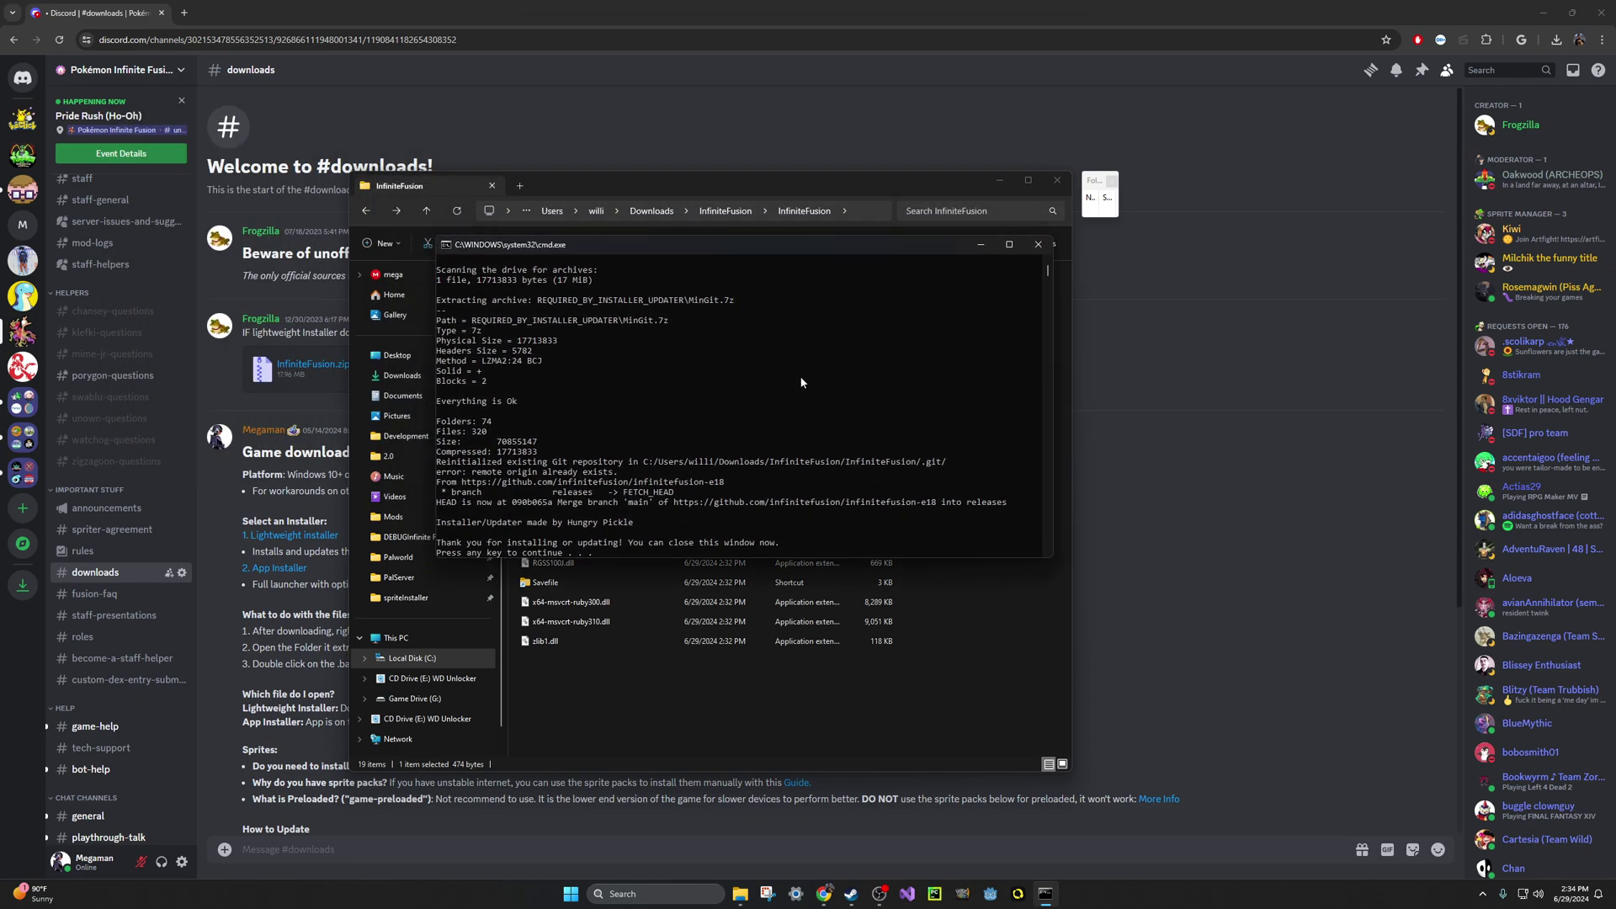
Locate the tech-support channel in the Discord server's channel list.
scroll(118, 594, "down", 5)
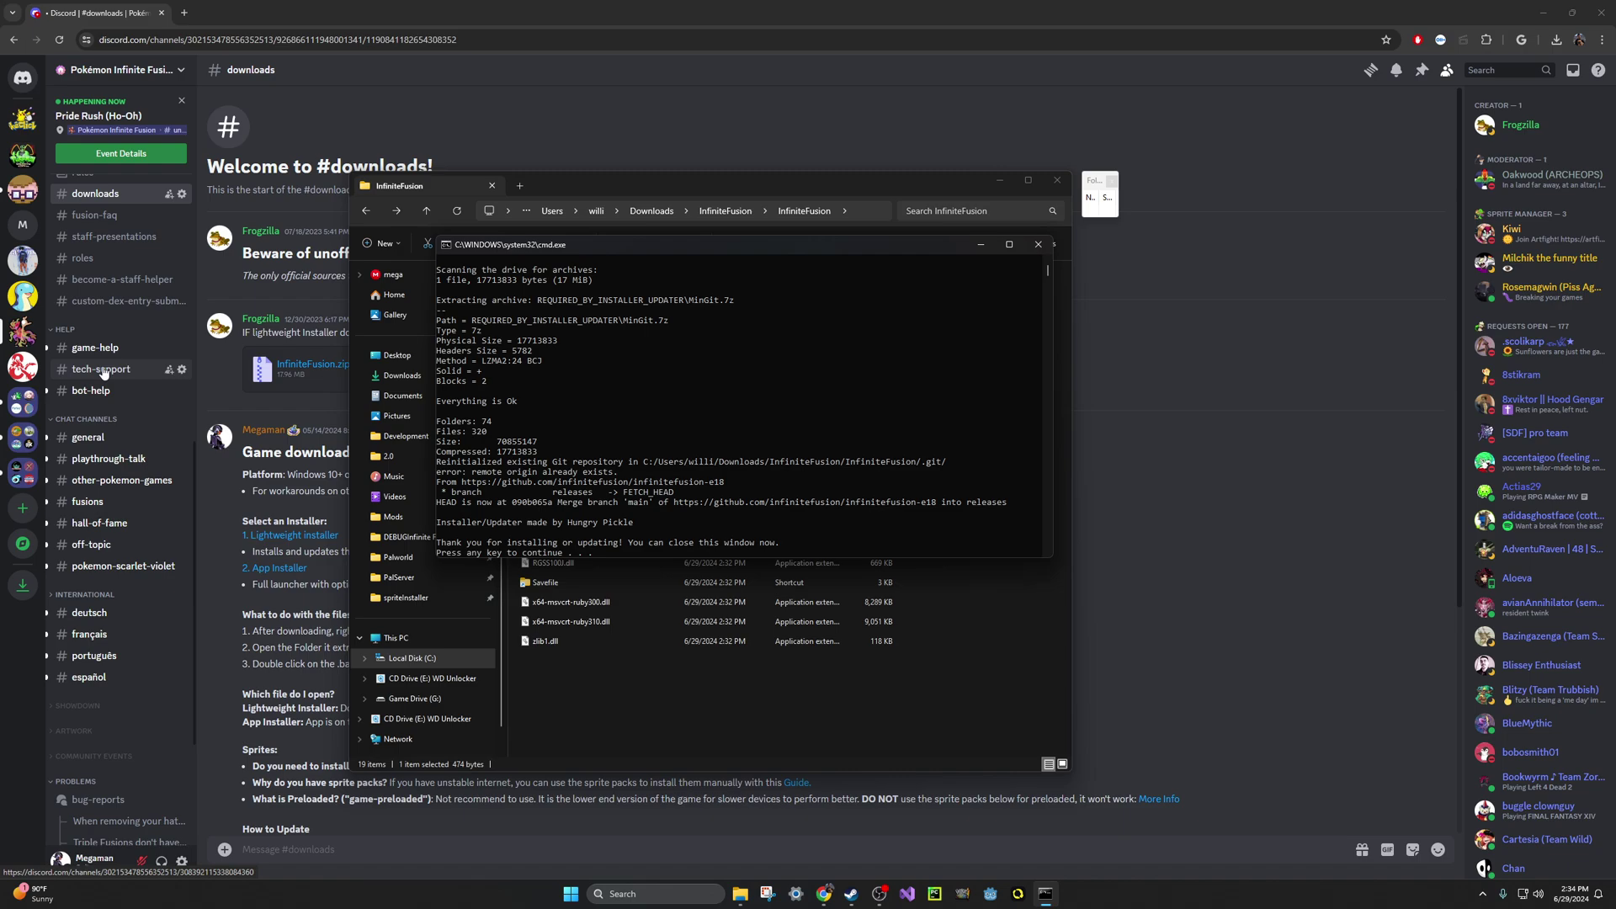